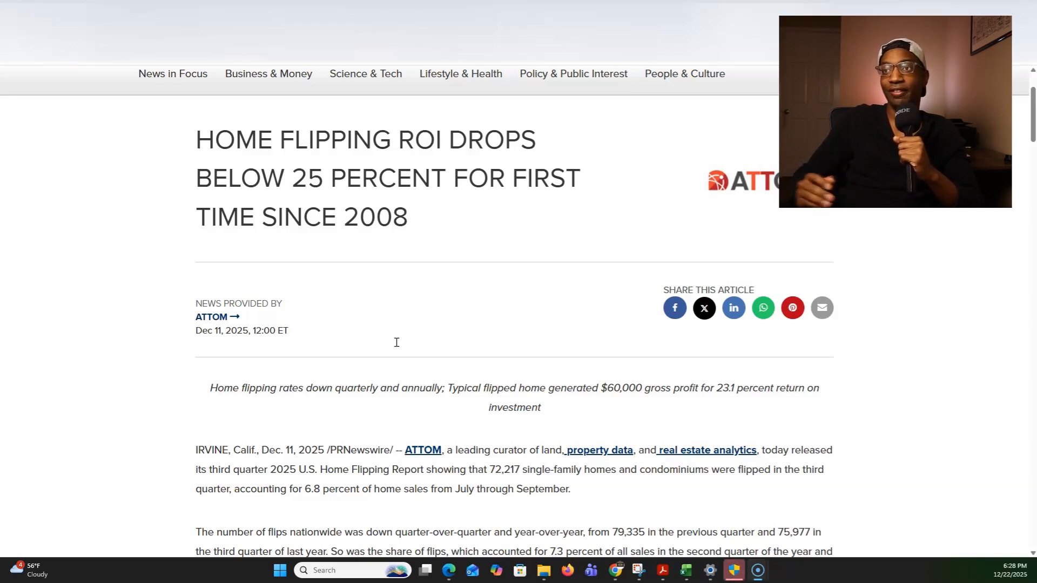
# Read the ATTOM press release on falling home flipping ROI, including the Q3 2025 historical trends section.
pyautogui.scroll(-3, 396, 342)
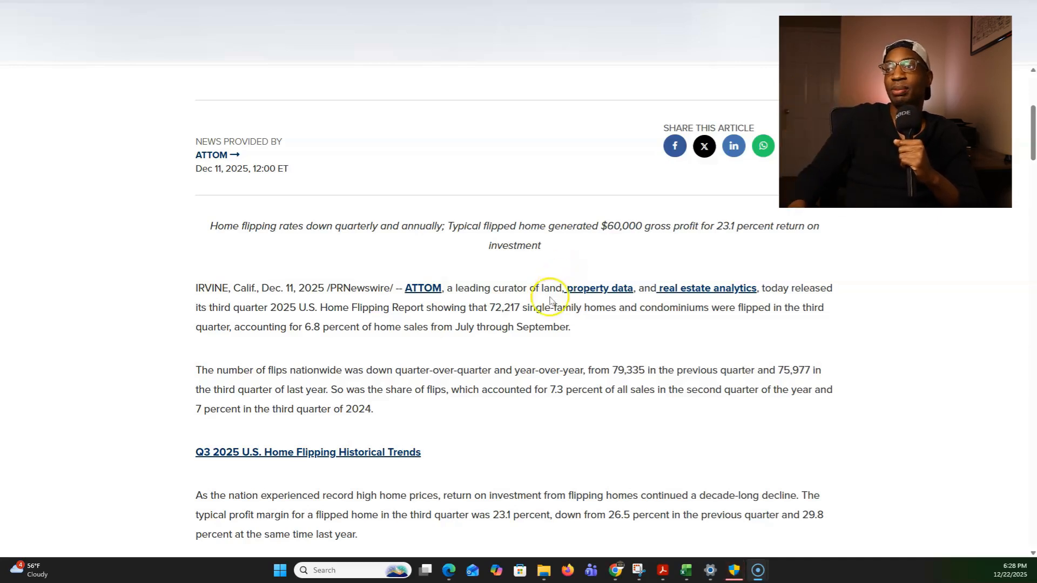
pyautogui.scroll(-2, 513, 358)
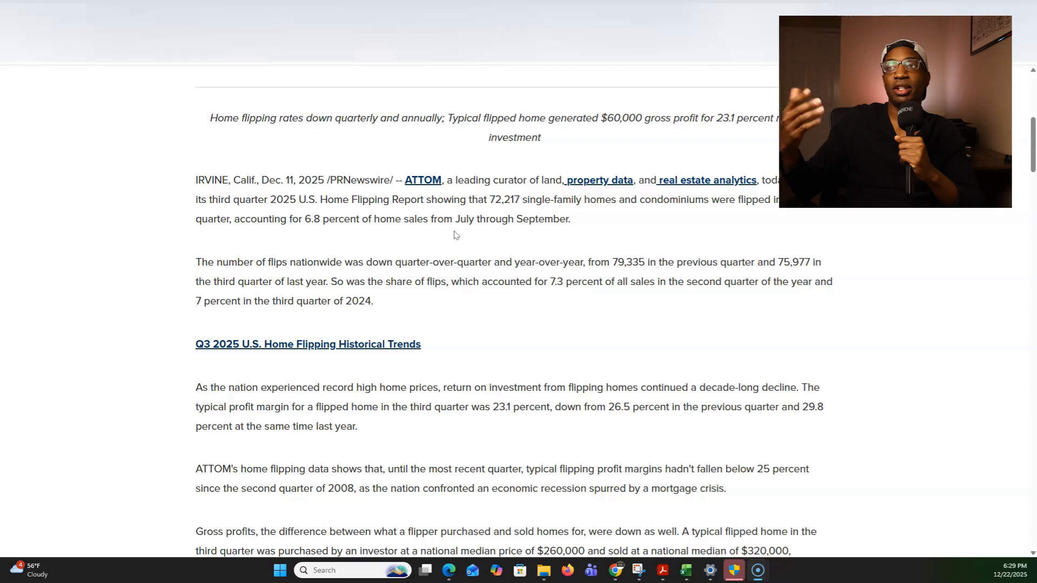
pyautogui.click(450, 259)
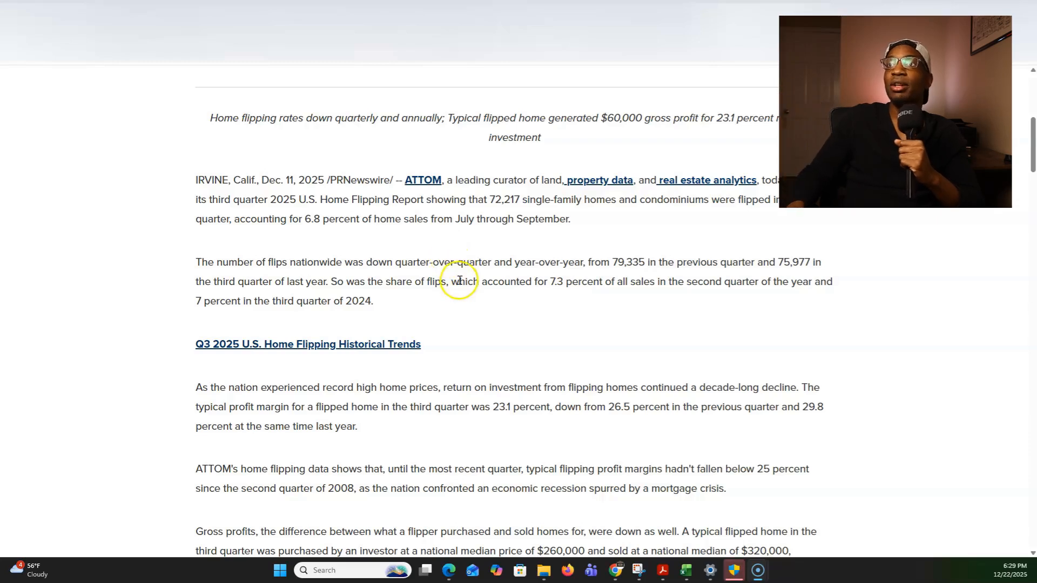
pyautogui.scroll(-1, 451, 272)
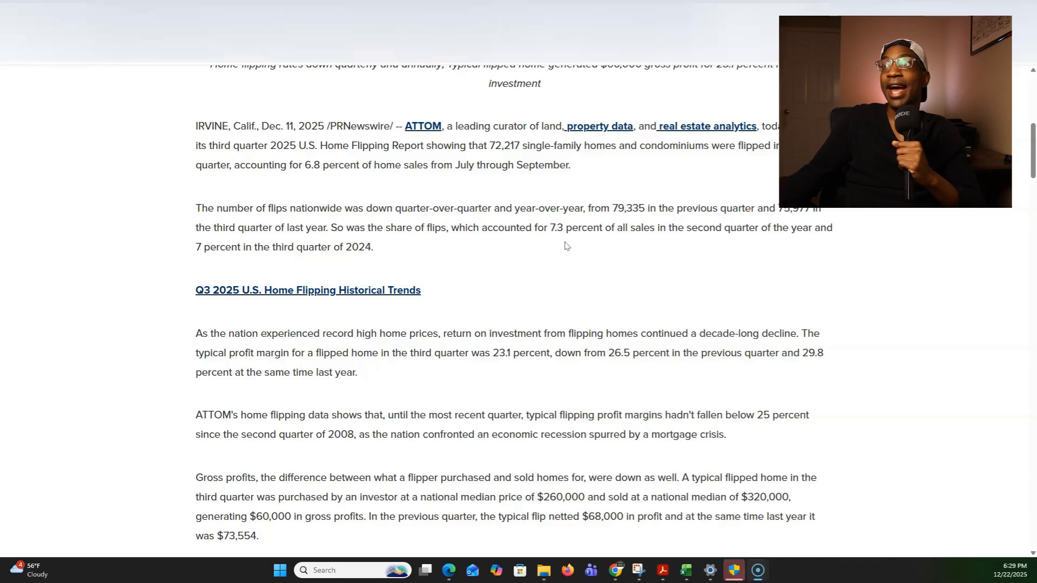
pyautogui.scroll(-2, 565, 247)
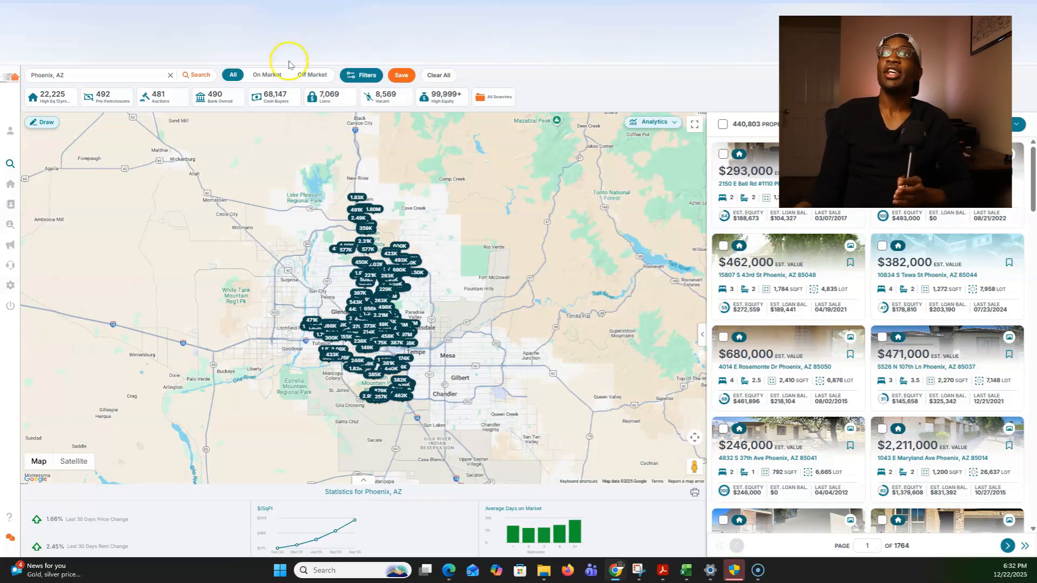
# Open the filters for the Phoenix, AZ property search and restrict the MLS market status to Off Market.
pyautogui.click(370, 79)
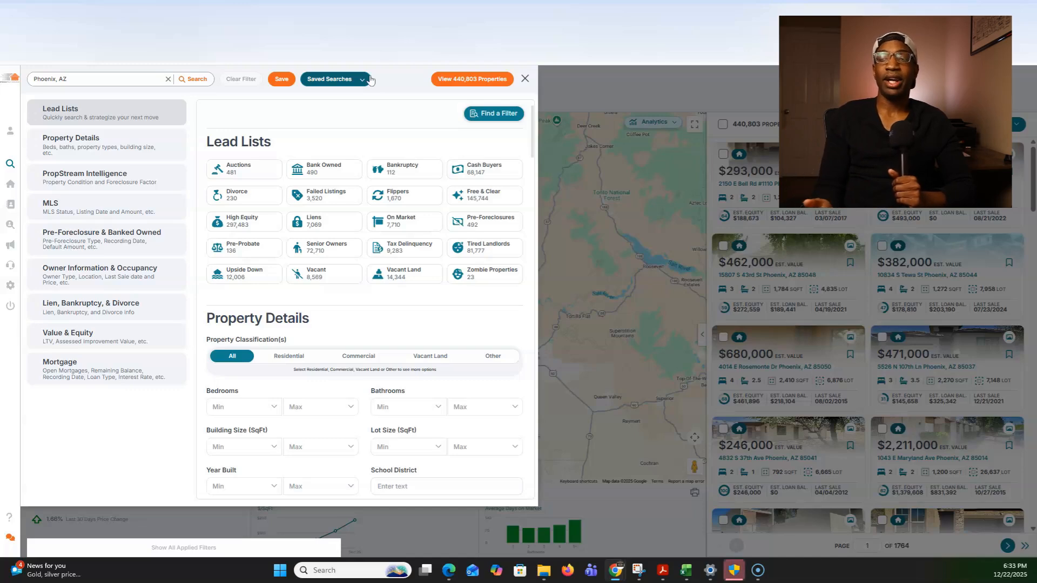
pyautogui.scroll(-2, 290, 240)
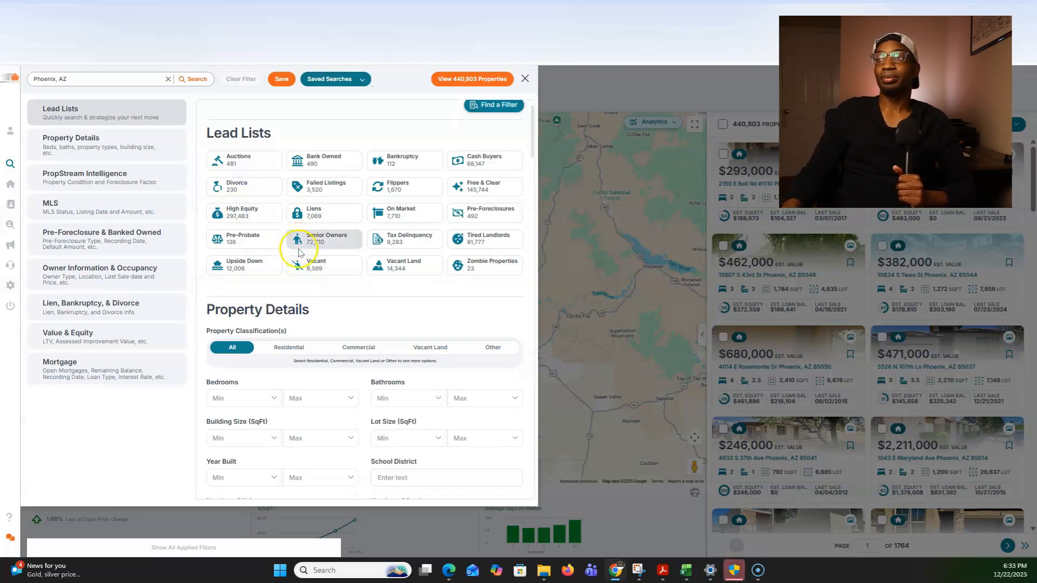
pyautogui.scroll(2, 292, 261)
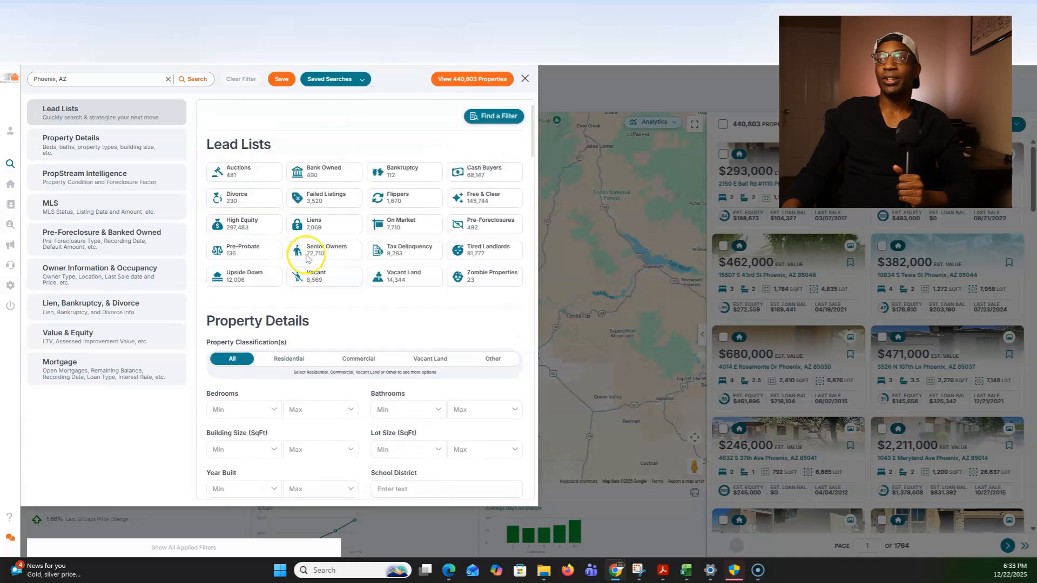
pyautogui.scroll(-3, 291, 315)
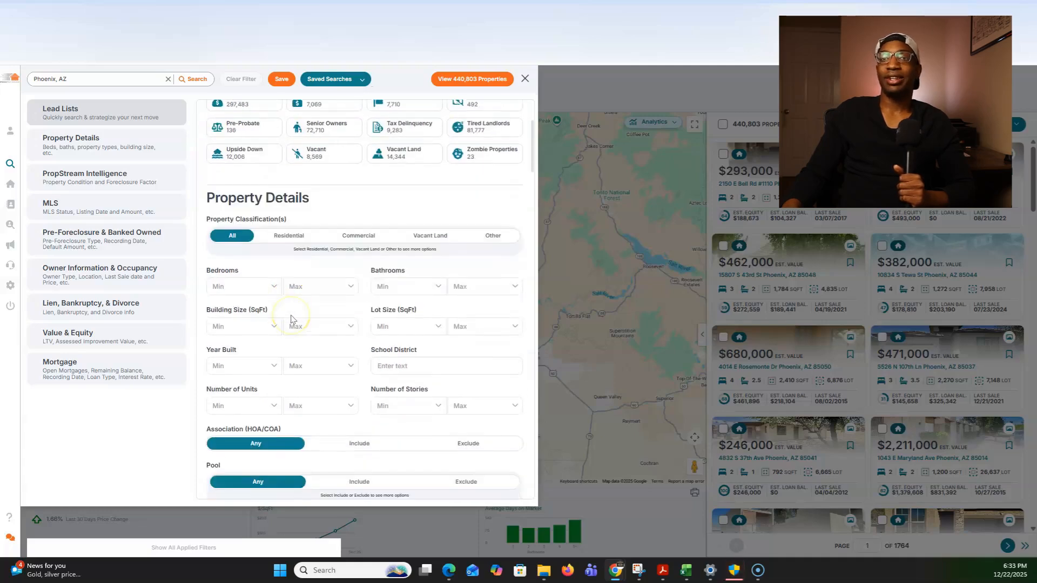
pyautogui.scroll(3, 291, 318)
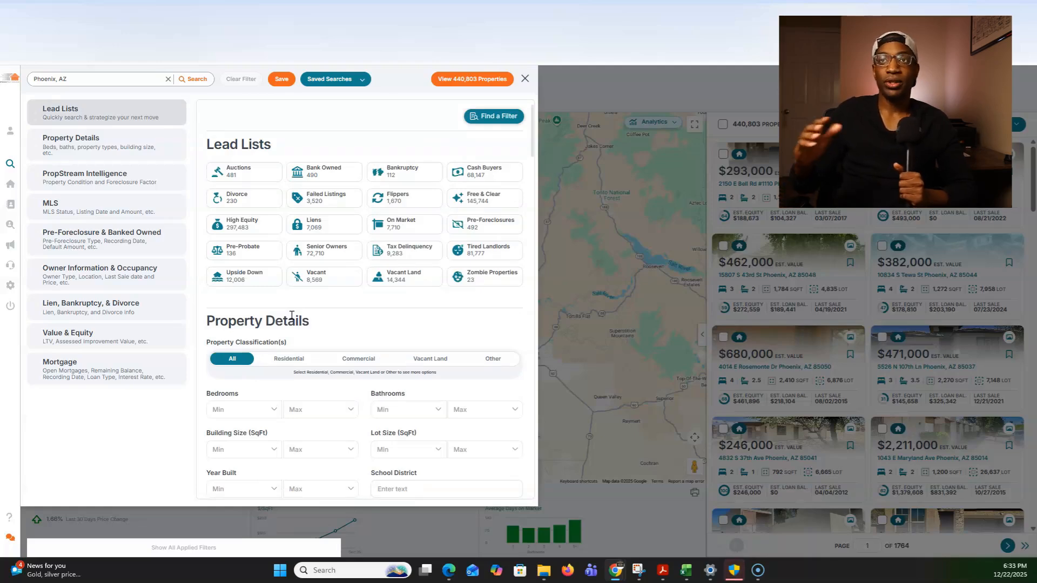
pyautogui.scroll(-4, 292, 314)
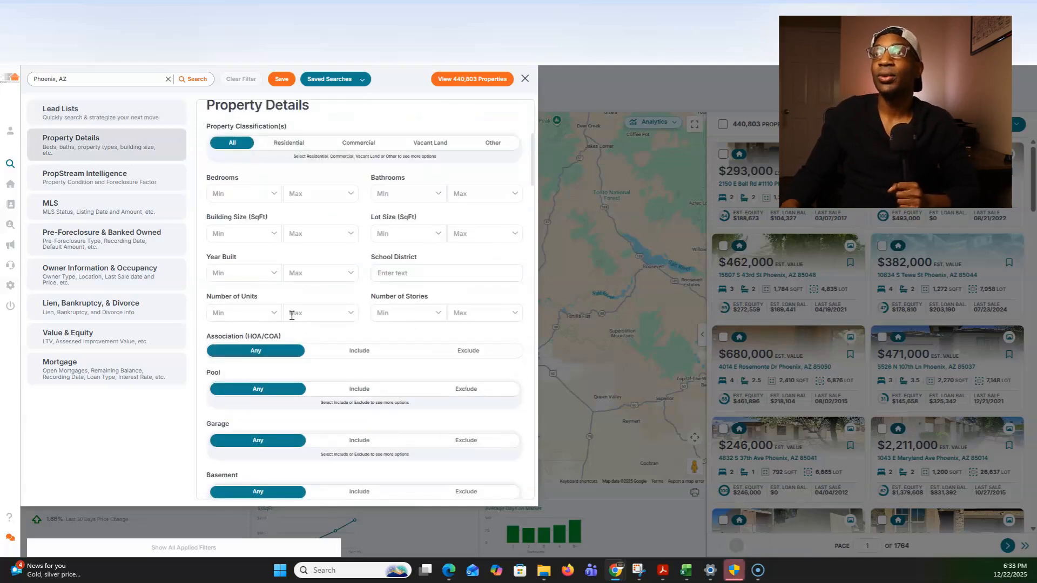
pyautogui.scroll(-5, 291, 315)
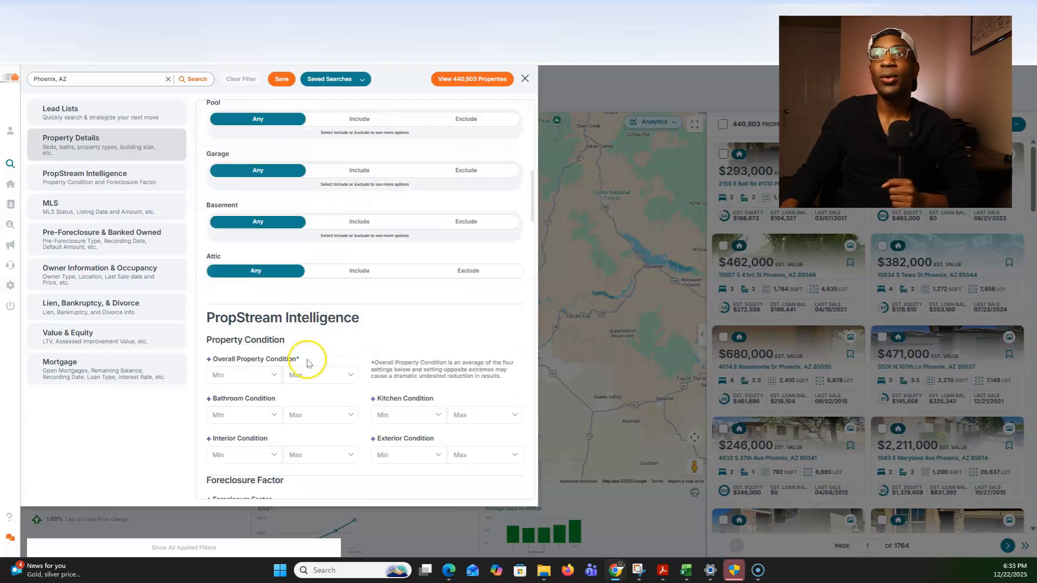
pyautogui.scroll(-6, 305, 358)
pyautogui.scroll(-3, 307, 363)
pyautogui.scroll(2, 286, 186)
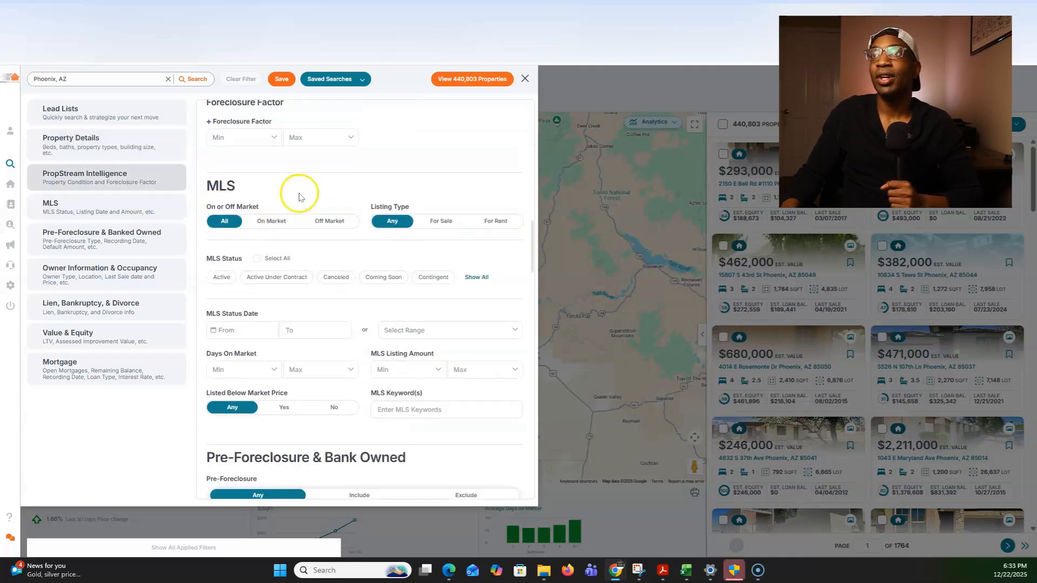
pyautogui.click(339, 225)
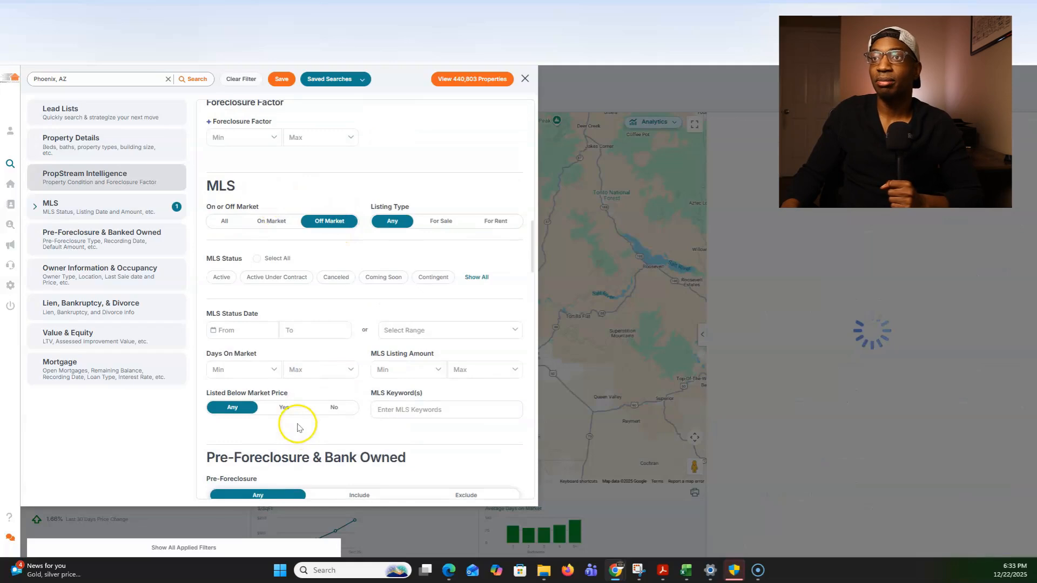
# Set Owner Occupied to No and the minimum Years of Ownership to 7 in the owner information filters.
pyautogui.scroll(-5, 296, 424)
pyautogui.scroll(-4, 298, 424)
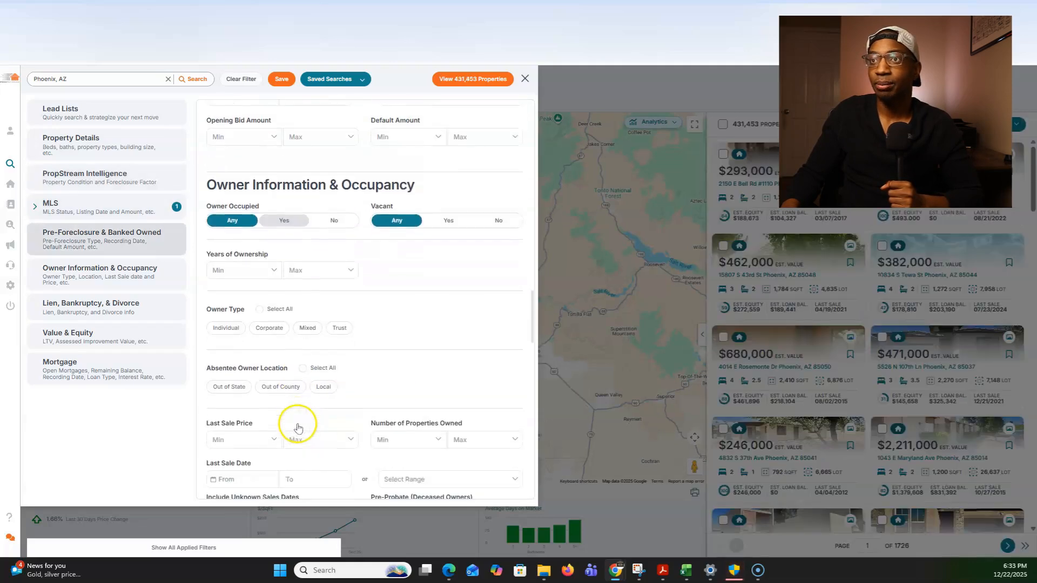
pyautogui.click(335, 209)
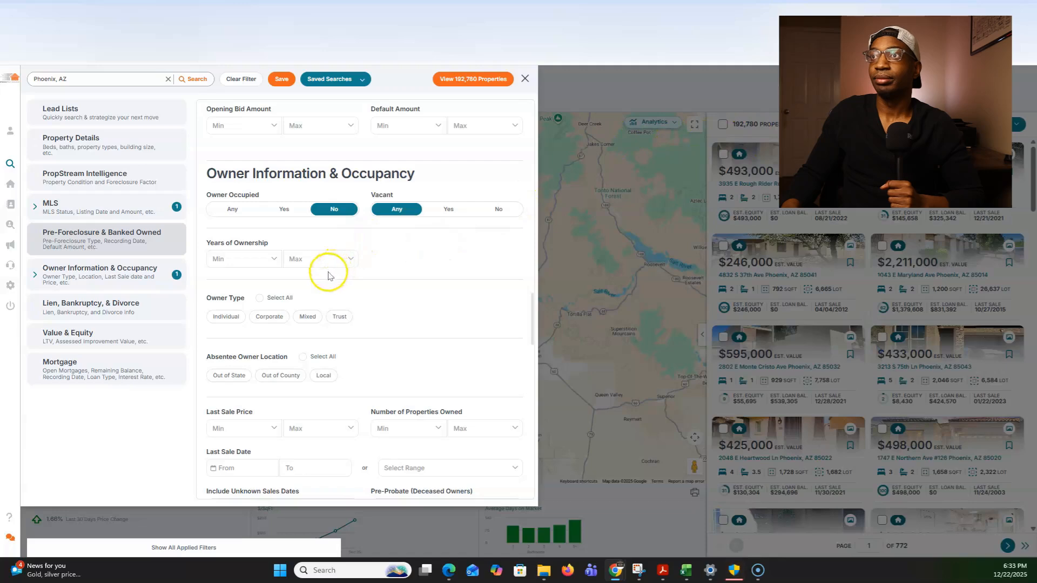
pyautogui.click(275, 259)
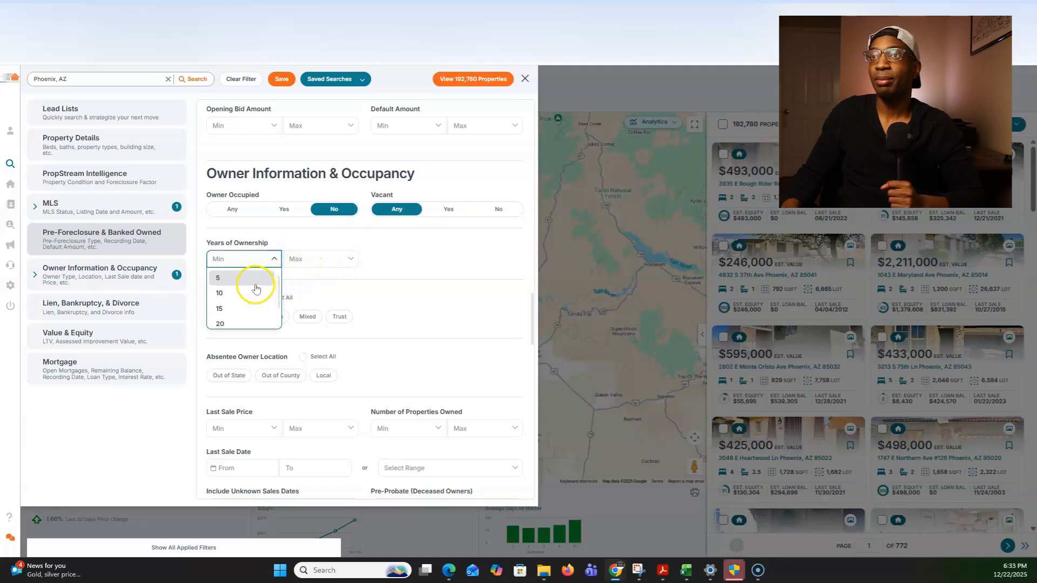
pyautogui.write('7')
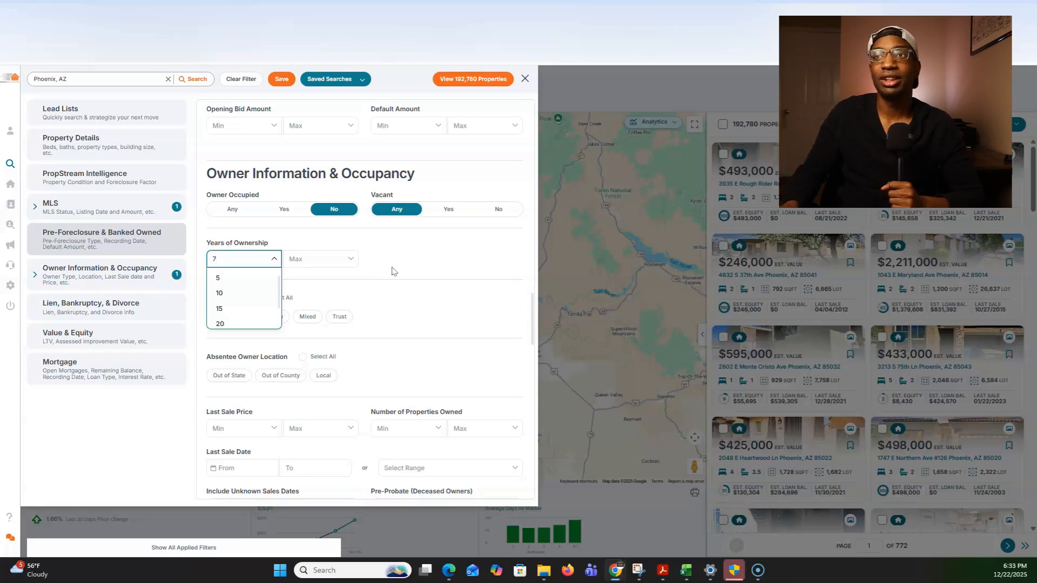
pyautogui.click(428, 266)
# Set the maximum Number of Properties Owned to 5 in the owner information filters.
pyautogui.scroll(-1, 427, 267)
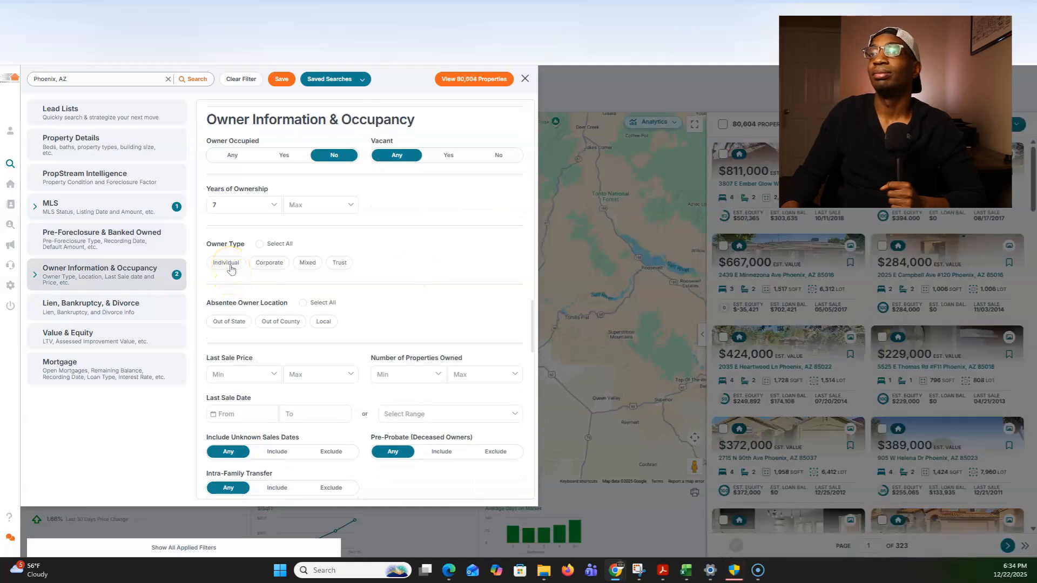
pyautogui.scroll(-2, 379, 264)
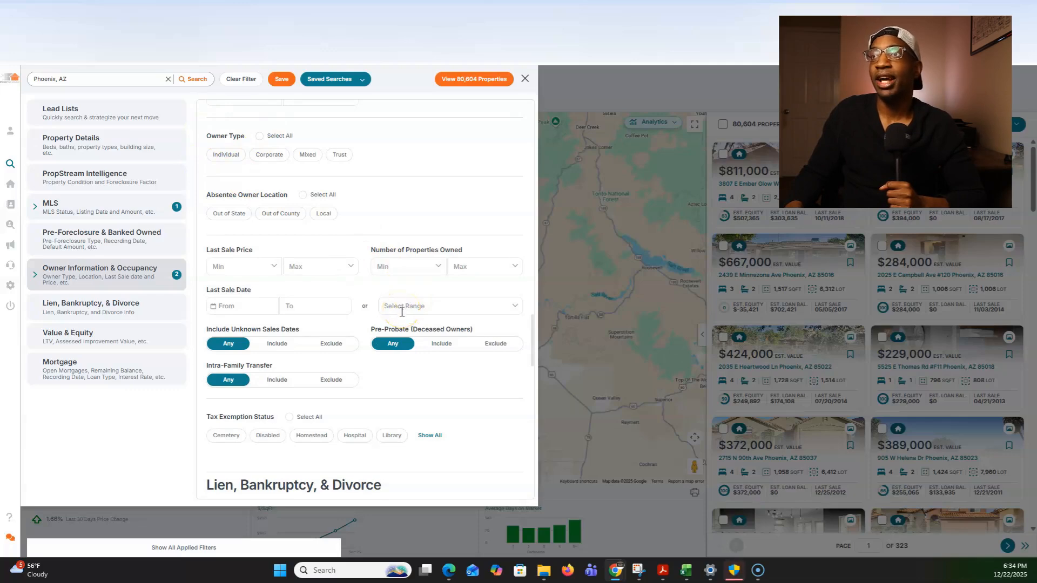
pyautogui.scroll(-1, 402, 312)
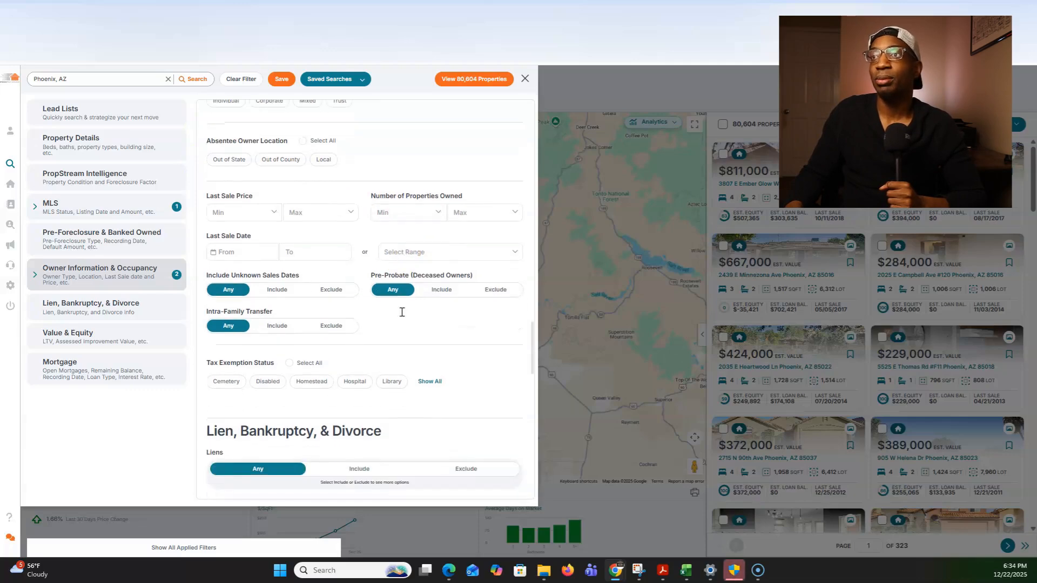
pyautogui.click(439, 217)
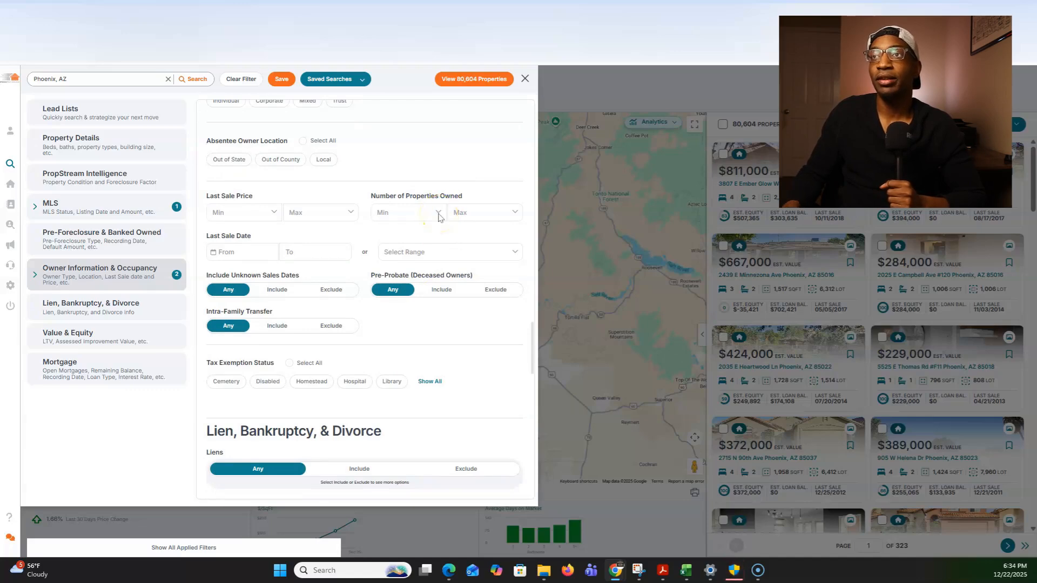
pyautogui.click(438, 216)
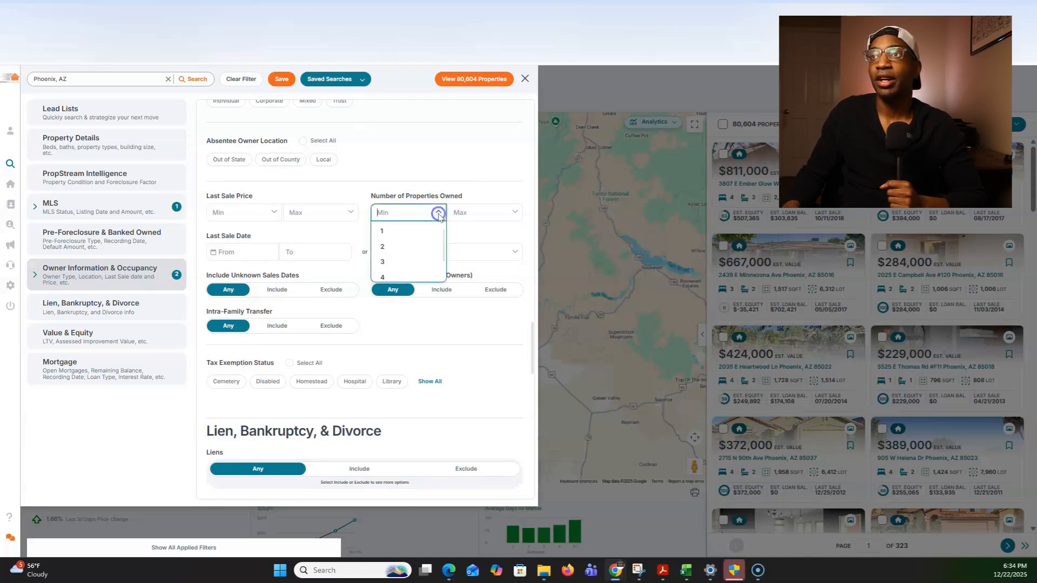
pyautogui.click(513, 211)
pyautogui.scroll(-1, 486, 256)
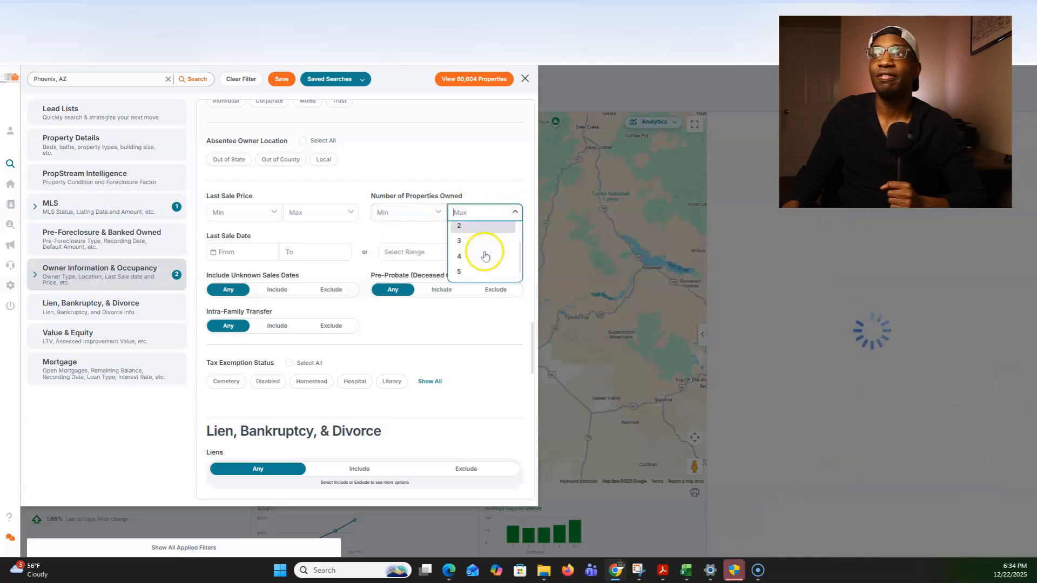
pyautogui.click(480, 271)
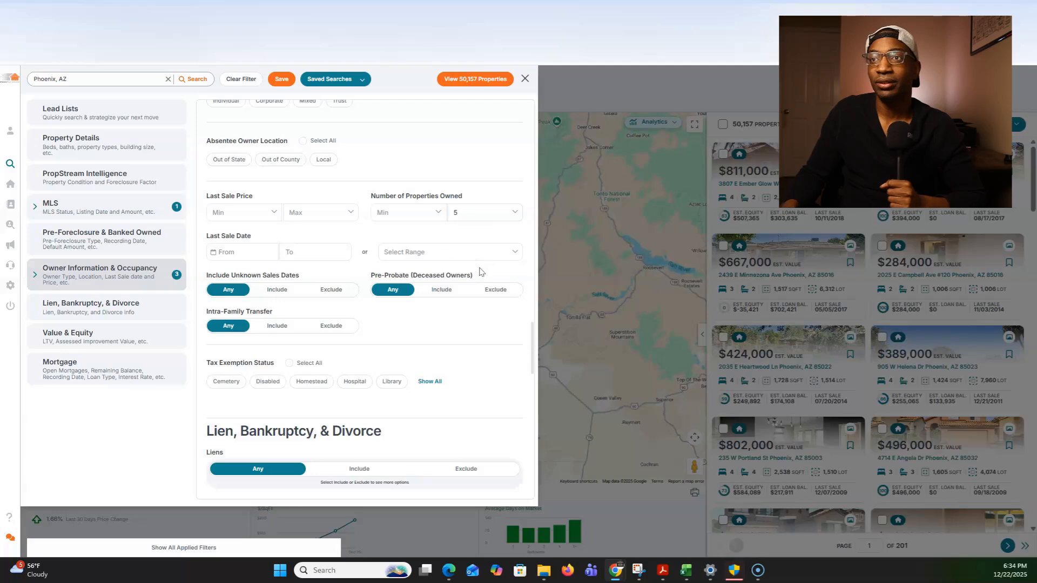
# Limit the Estimated Value filter to a range of 50,000 to 200,000.
pyautogui.scroll(-6, 432, 309)
pyautogui.scroll(-2, 435, 310)
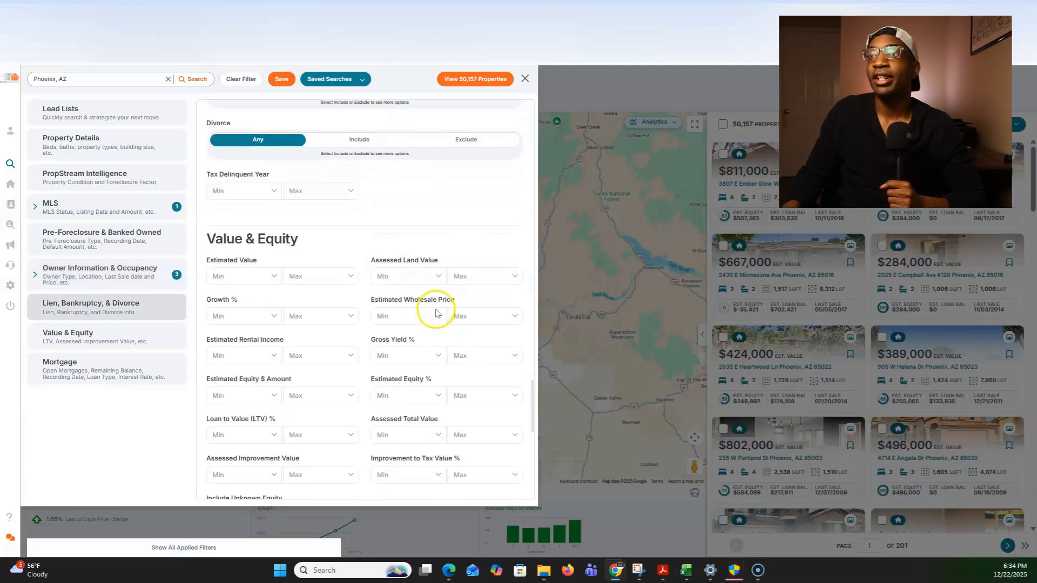
pyautogui.click(273, 278)
pyautogui.click(273, 277)
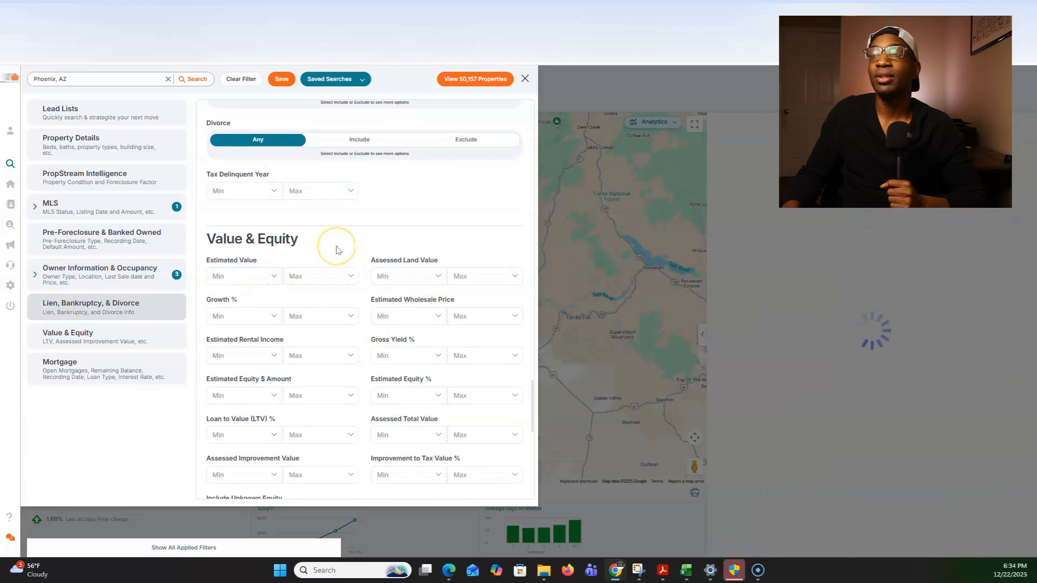
pyautogui.scroll(-3, 335, 250)
pyautogui.scroll(2, 328, 250)
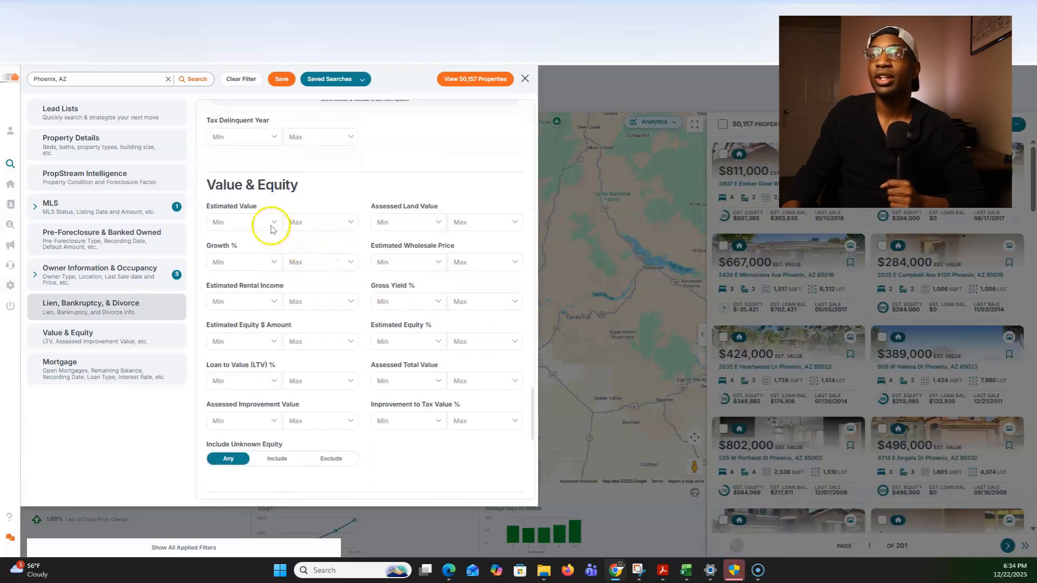
pyautogui.click(271, 221)
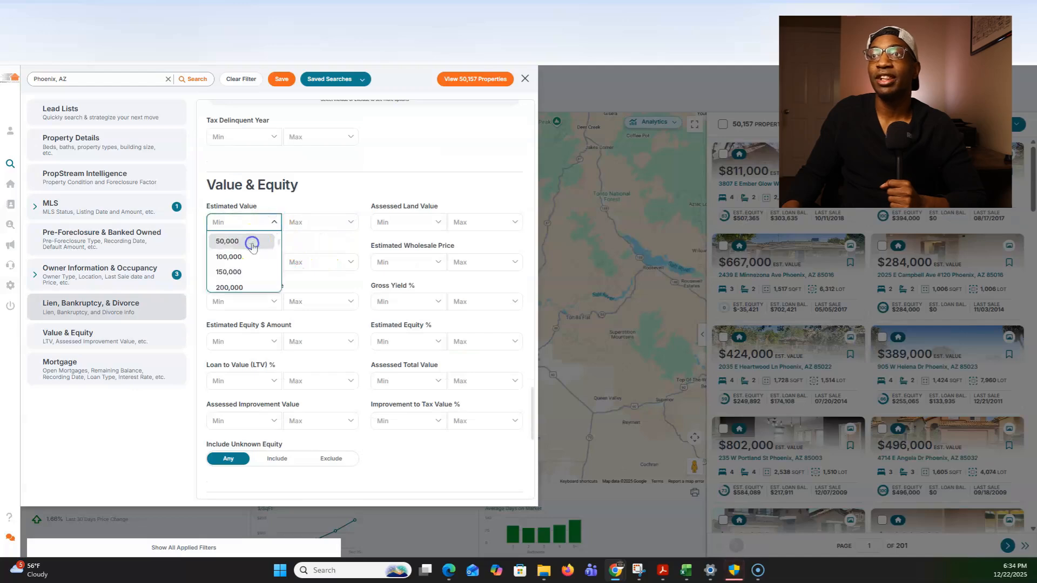
pyautogui.click(251, 241)
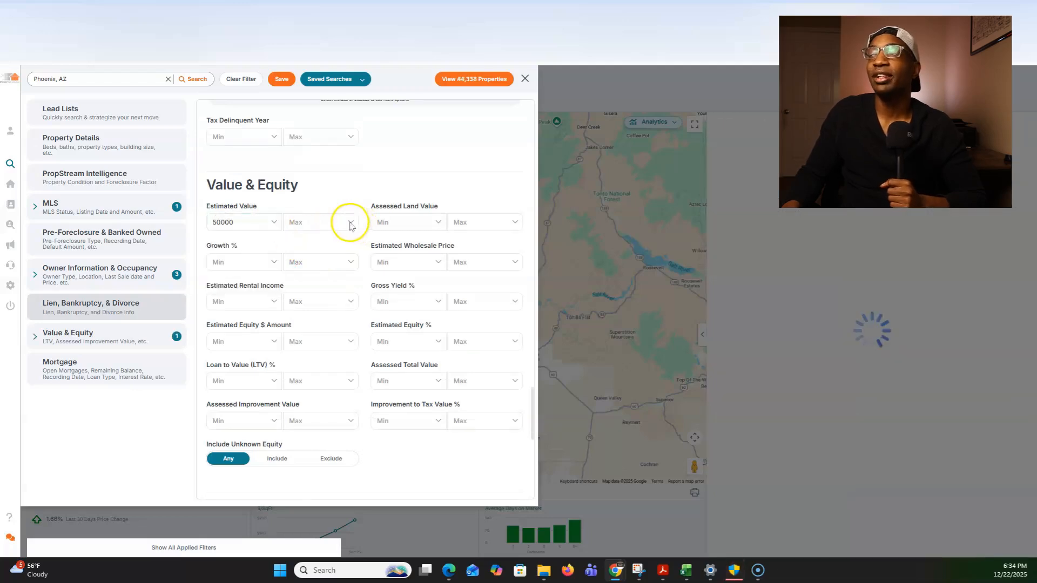
pyautogui.click(349, 223)
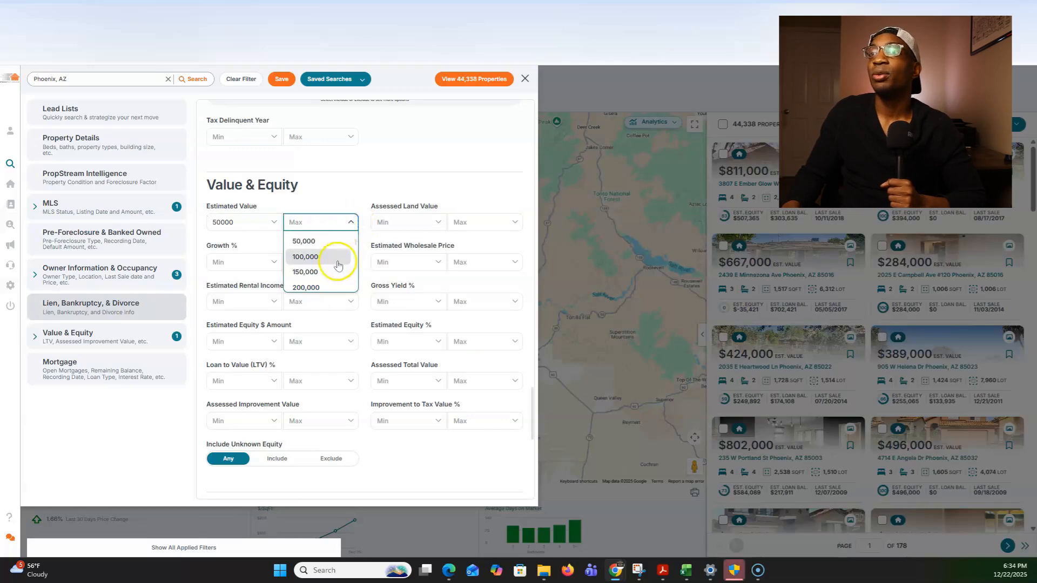
pyautogui.click(321, 285)
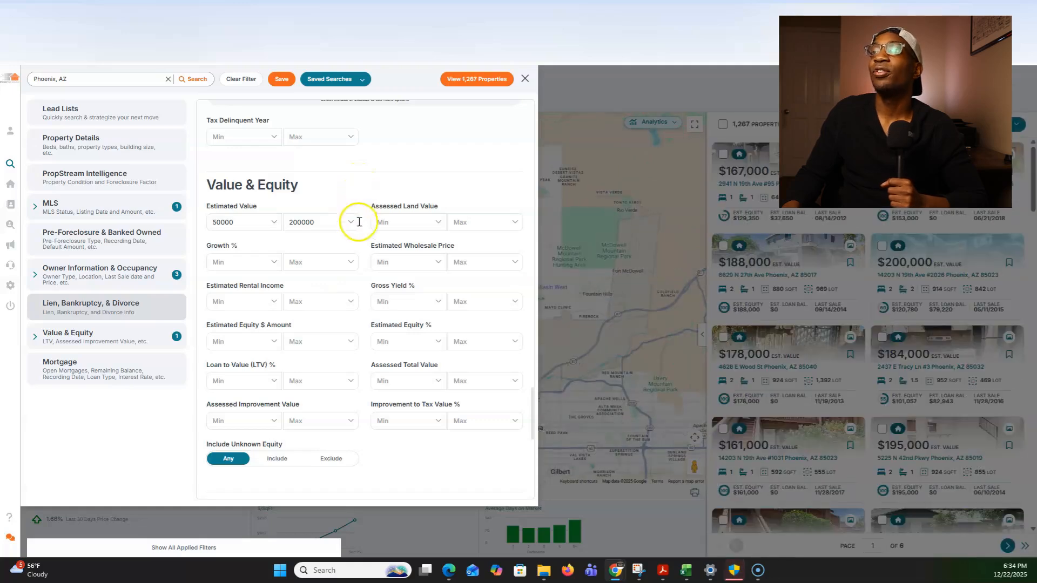
# Set the minimum Estimated Equity % to 30 in the value and equity filters.
pyautogui.scroll(-9, 365, 320)
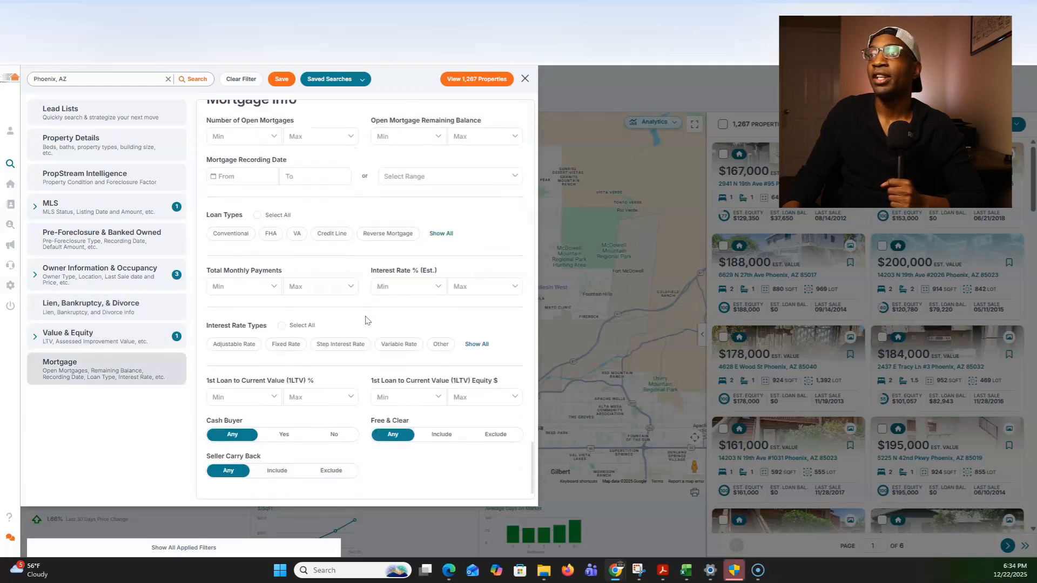
pyautogui.scroll(6, 365, 319)
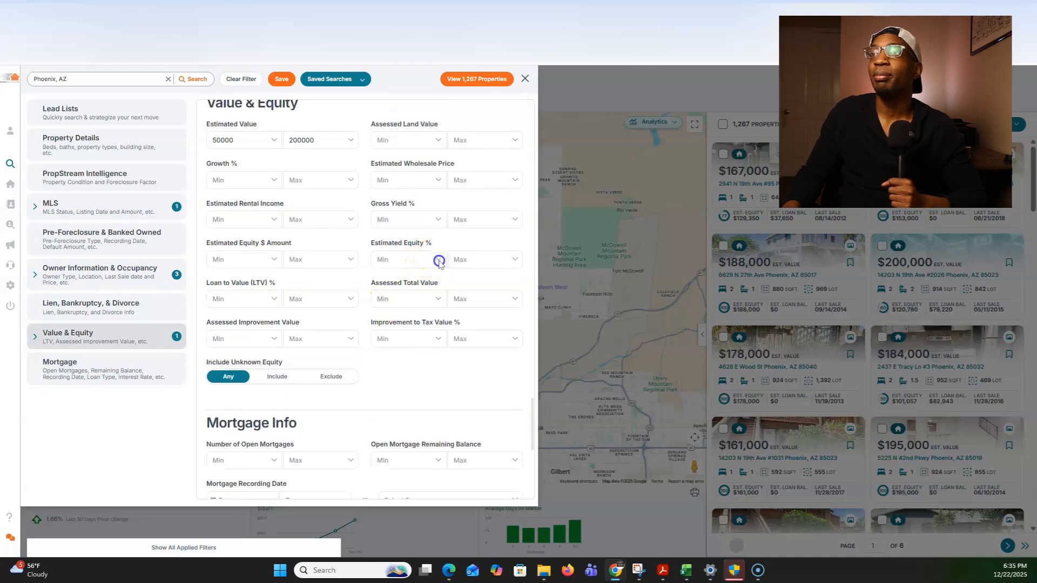
pyautogui.click(438, 259)
pyautogui.click(408, 309)
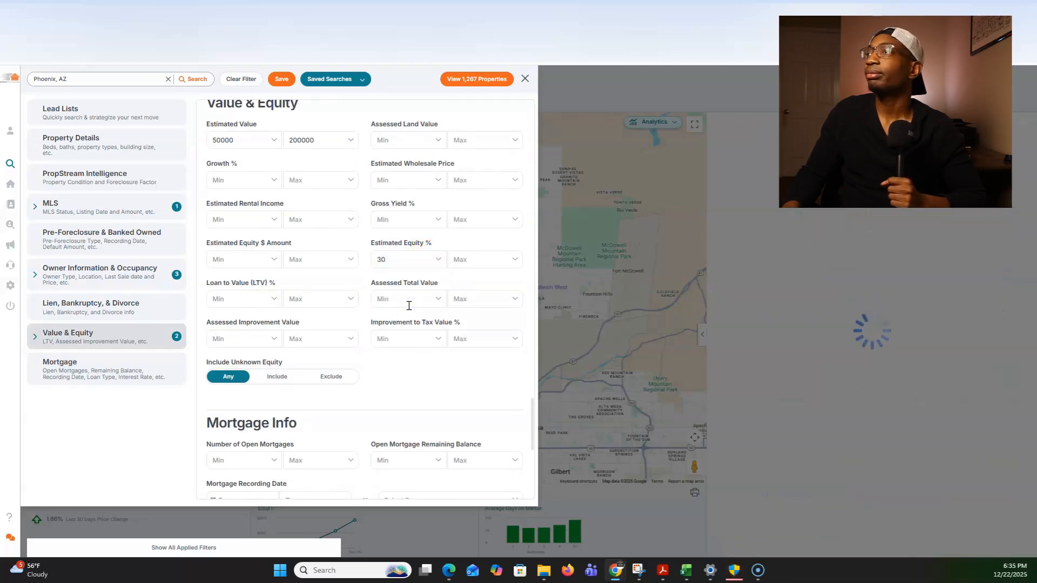
# Clear all filters from the finished search and search Phoenix, AZ again from the recent searches.
pyautogui.click(524, 79)
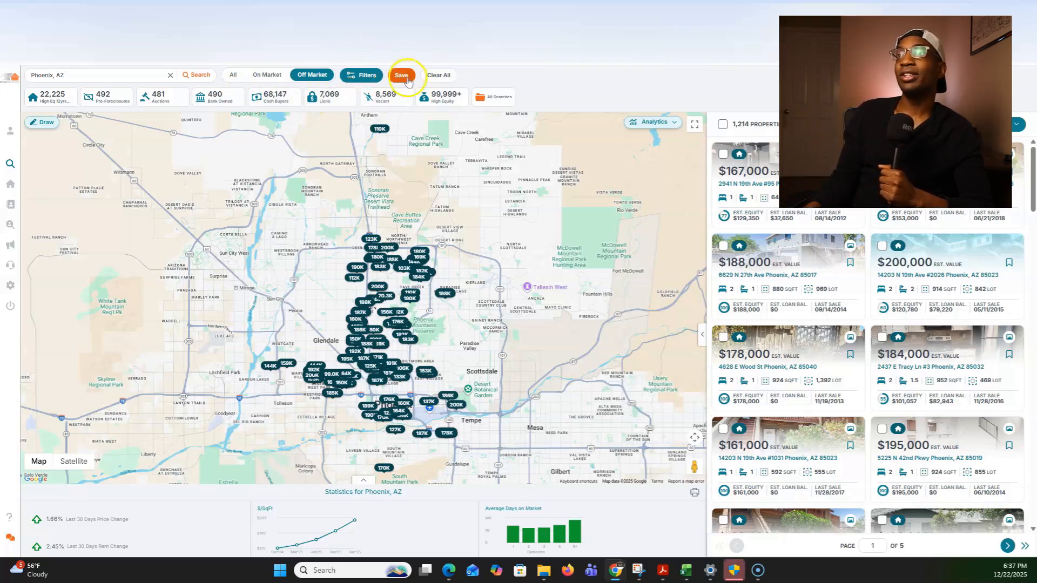
pyautogui.click(439, 75)
pyautogui.click(116, 75)
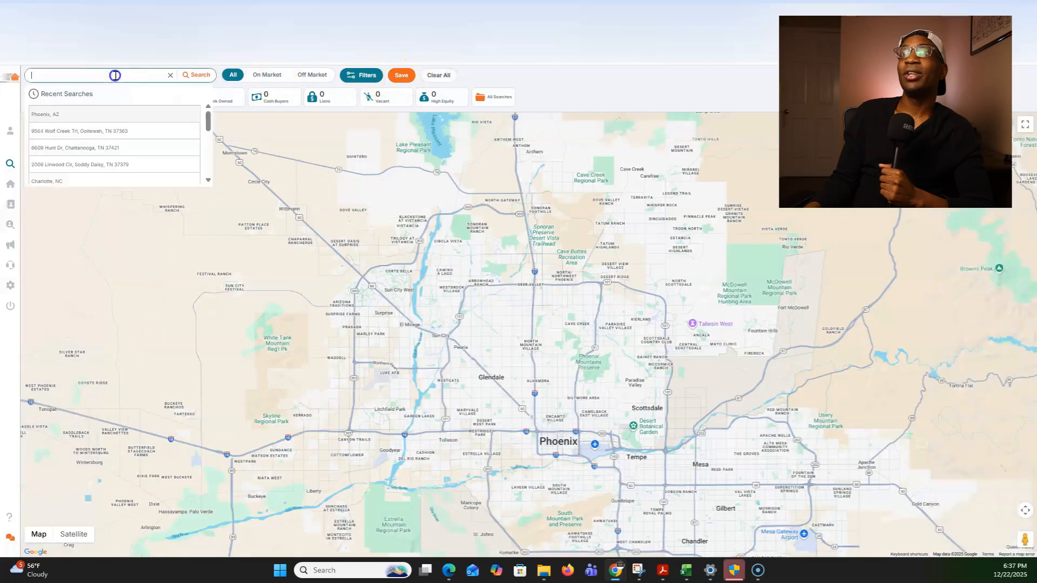
pyautogui.click(90, 110)
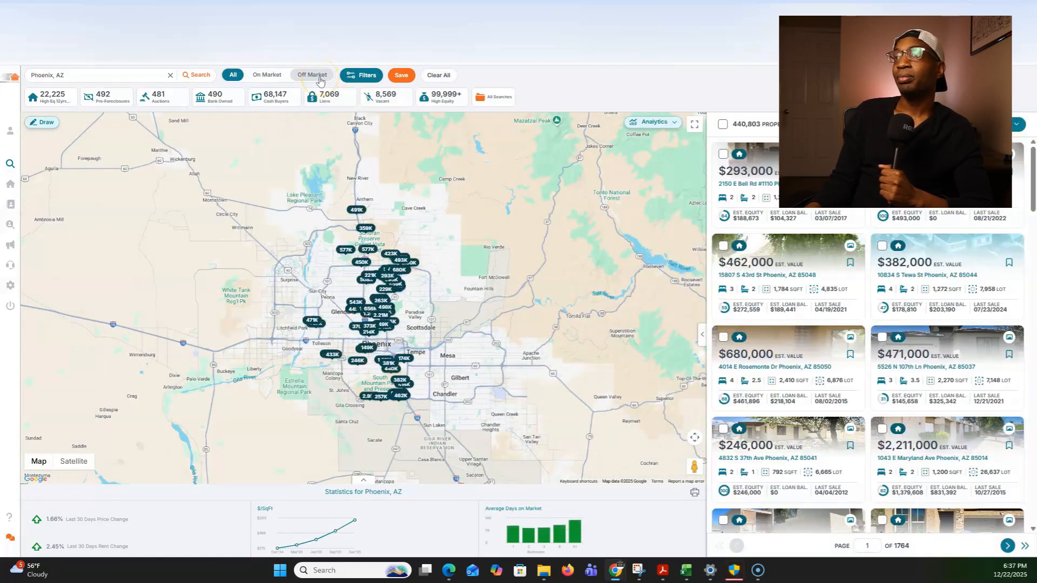
# Set the minimum Estimated Value to 800,000 in the value and equity filters.
pyautogui.click(361, 78)
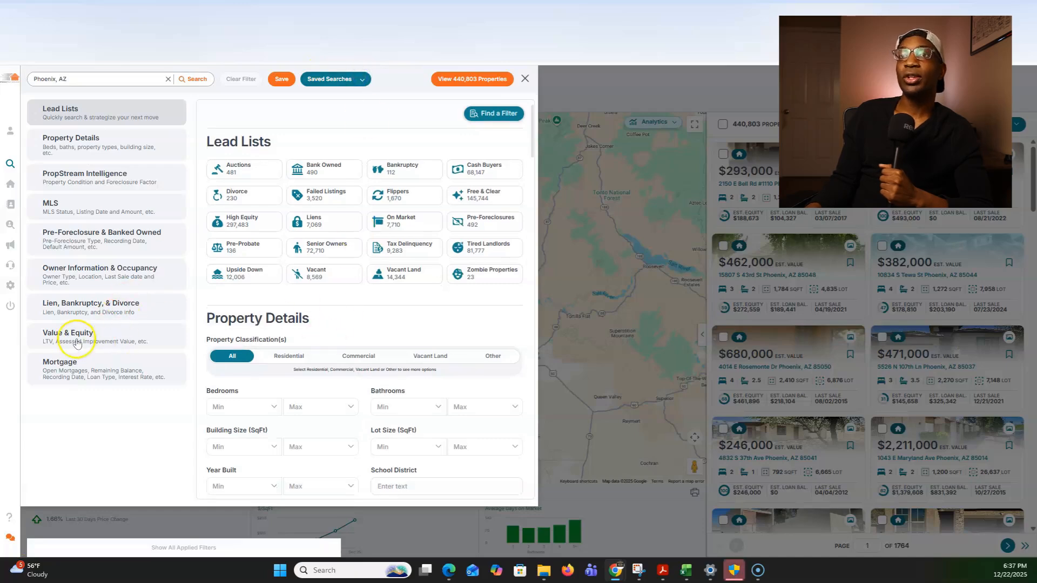
pyautogui.click(54, 336)
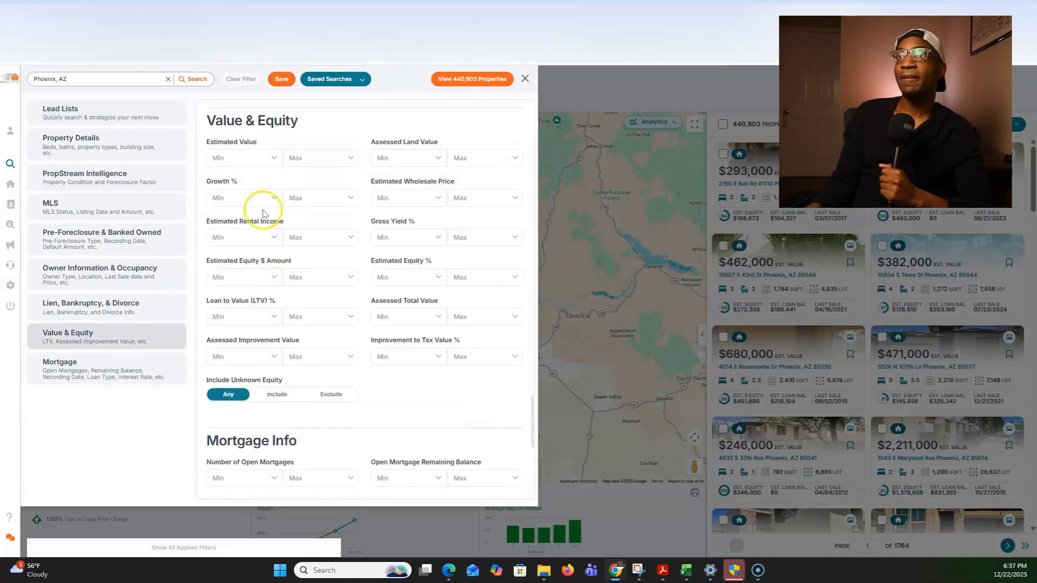
pyautogui.click(273, 158)
pyautogui.scroll(-1, 249, 201)
pyautogui.scroll(-5, 249, 201)
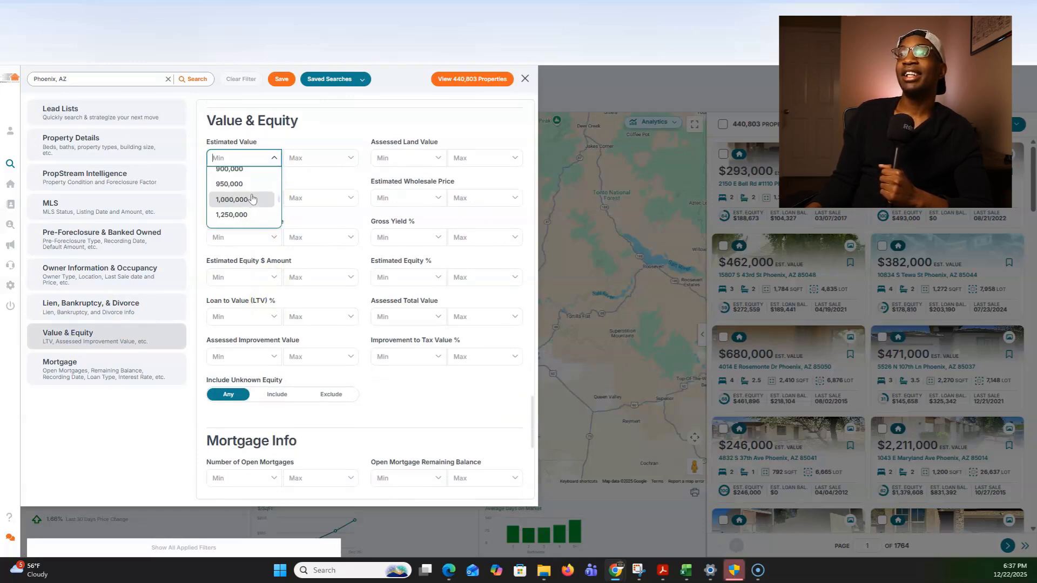
pyautogui.click(252, 190)
pyautogui.scroll(3, 251, 192)
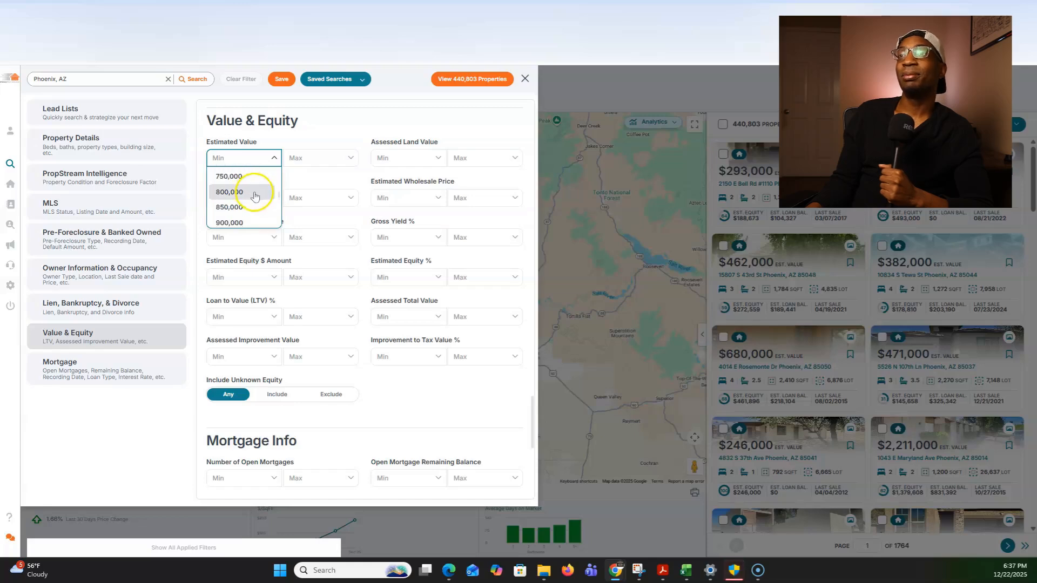
pyautogui.click(252, 192)
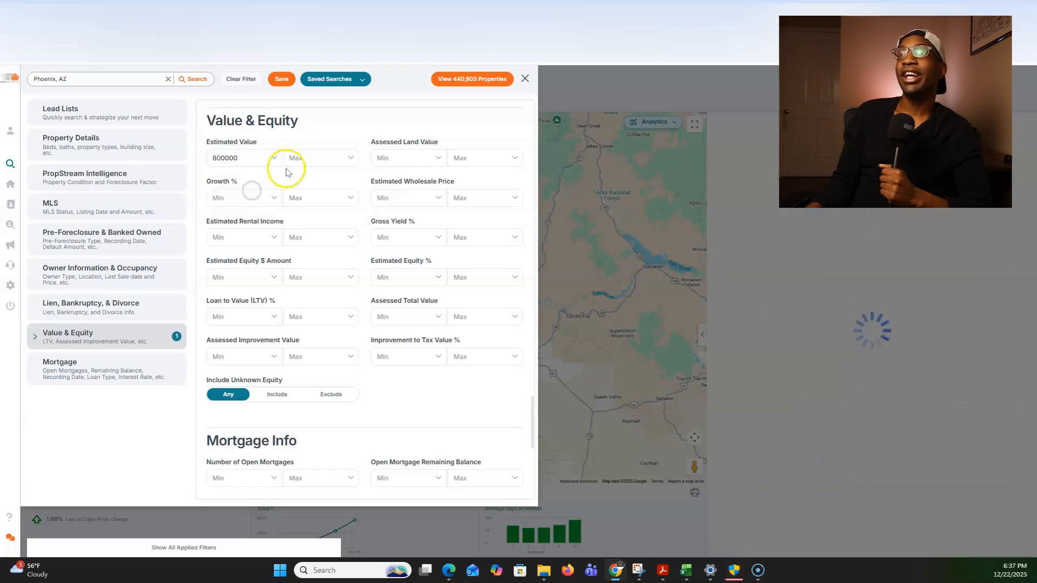
# Set the maximum Estimated Value to 5,000,000 in the value and equity filters.
pyautogui.click(349, 159)
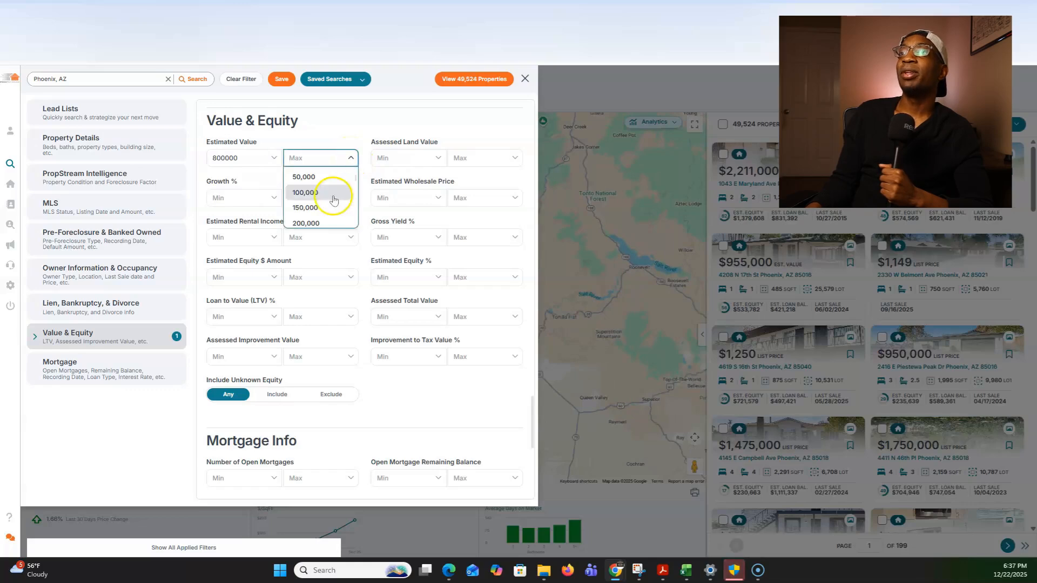
pyautogui.scroll(-6, 333, 201)
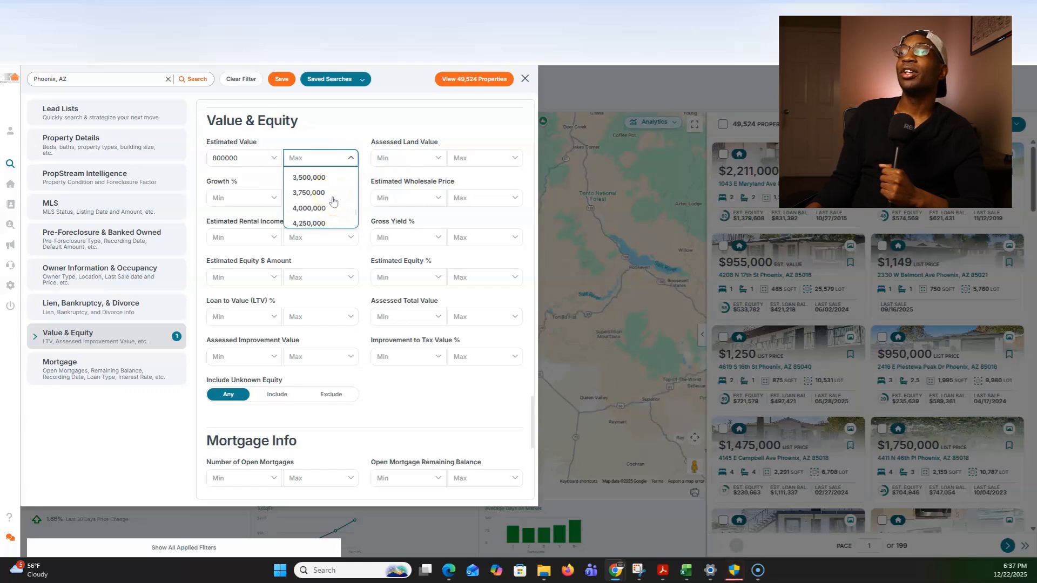
pyautogui.scroll(-3, 331, 208)
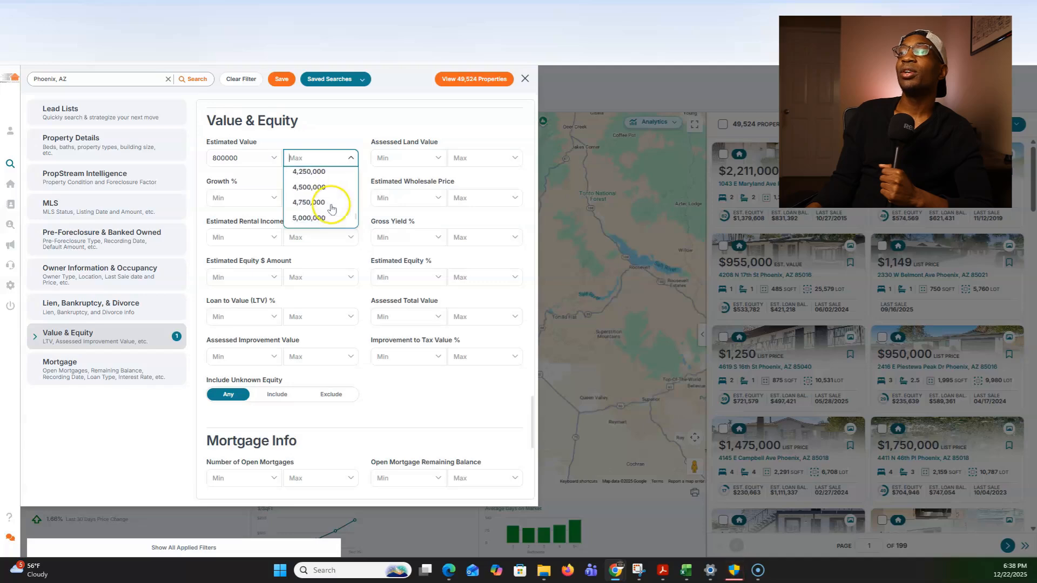
pyautogui.click(327, 219)
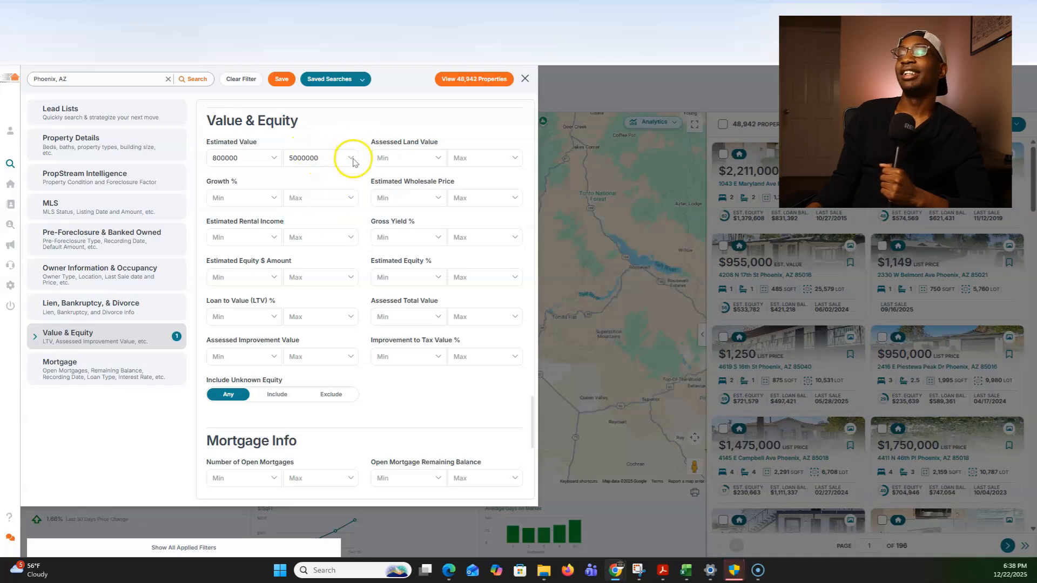
# Set the maximum Estimated Value to 3,000,000 in the value and equity filters.
pyautogui.click(351, 159)
pyautogui.scroll(-10, 346, 208)
pyautogui.scroll(3, 347, 210)
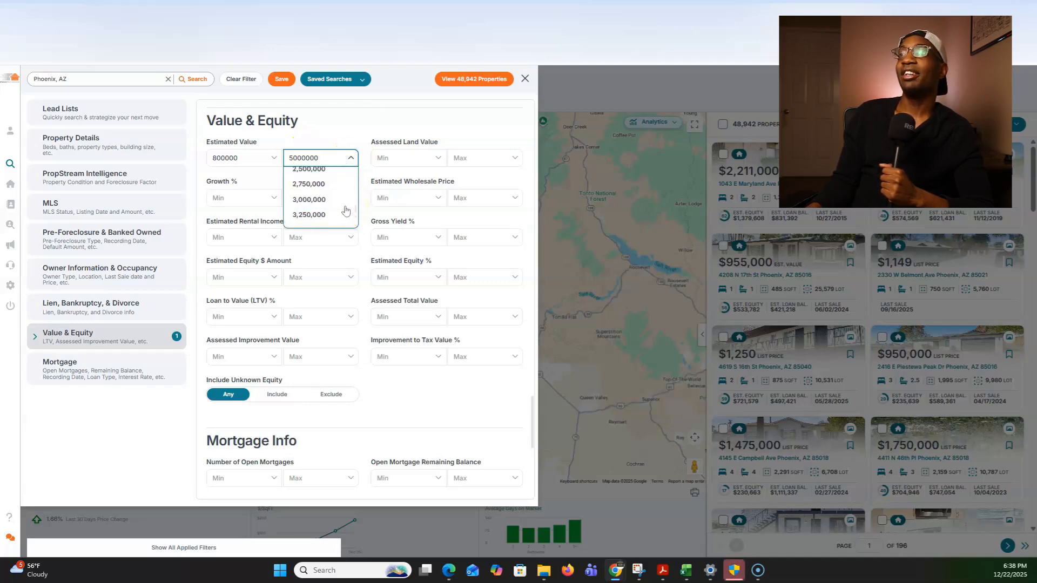
pyautogui.click(329, 207)
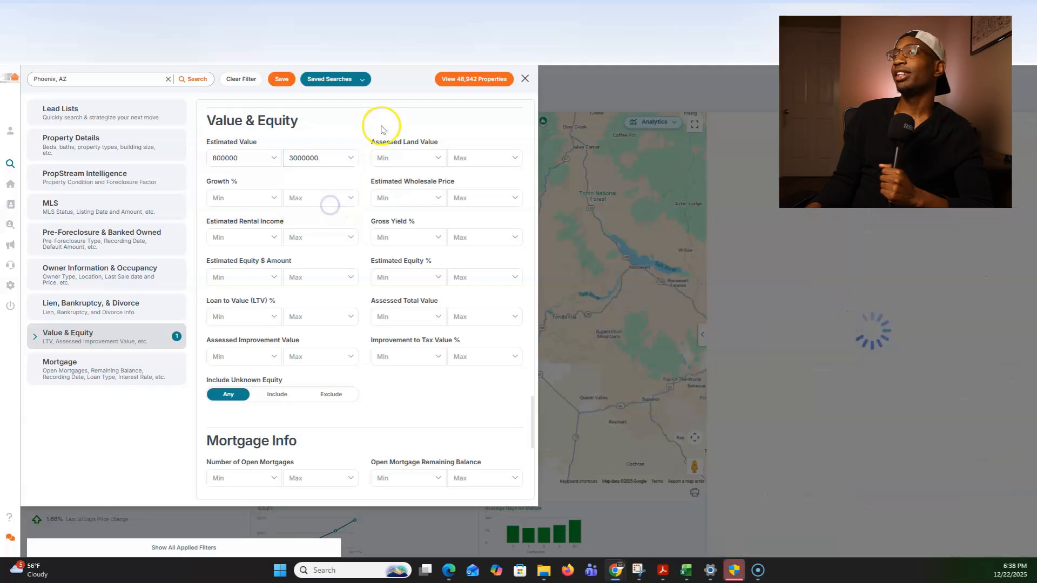
# Restrict the search to Off Market properties in the MLS filters.
pyautogui.scroll(10, 371, 241)
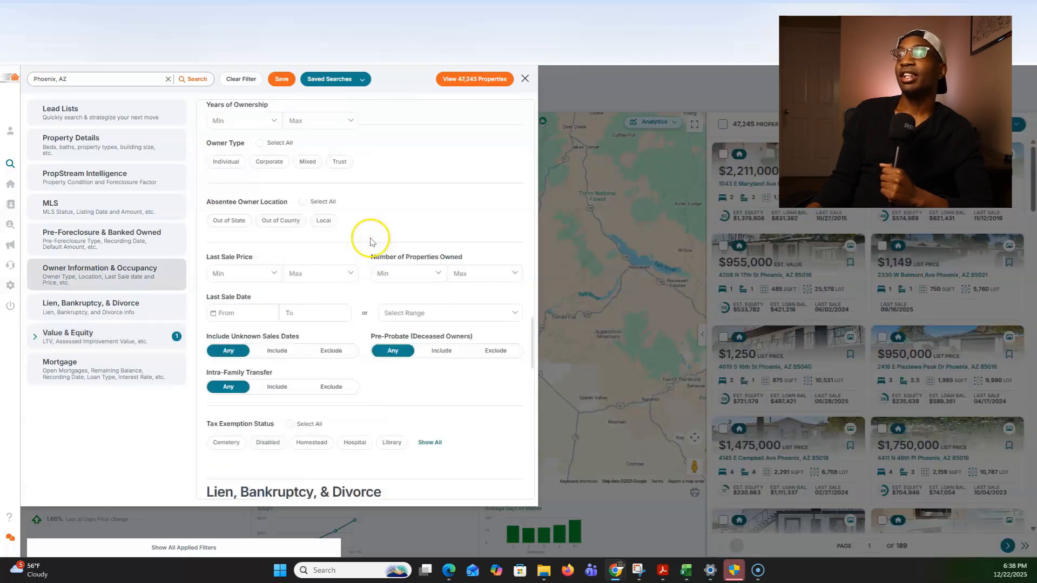
pyautogui.scroll(8, 370, 243)
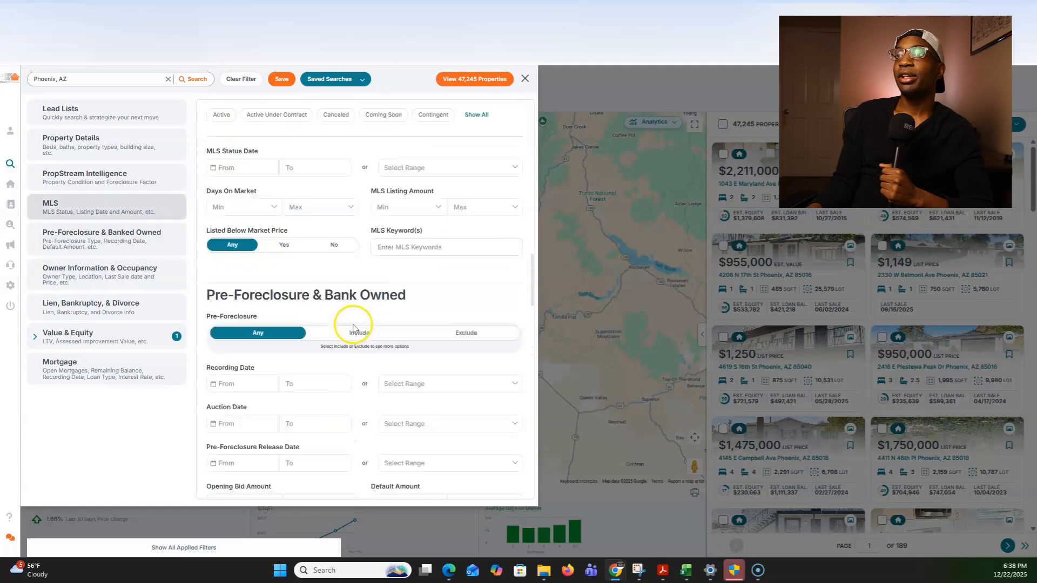
pyautogui.scroll(2, 341, 343)
pyautogui.click(332, 267)
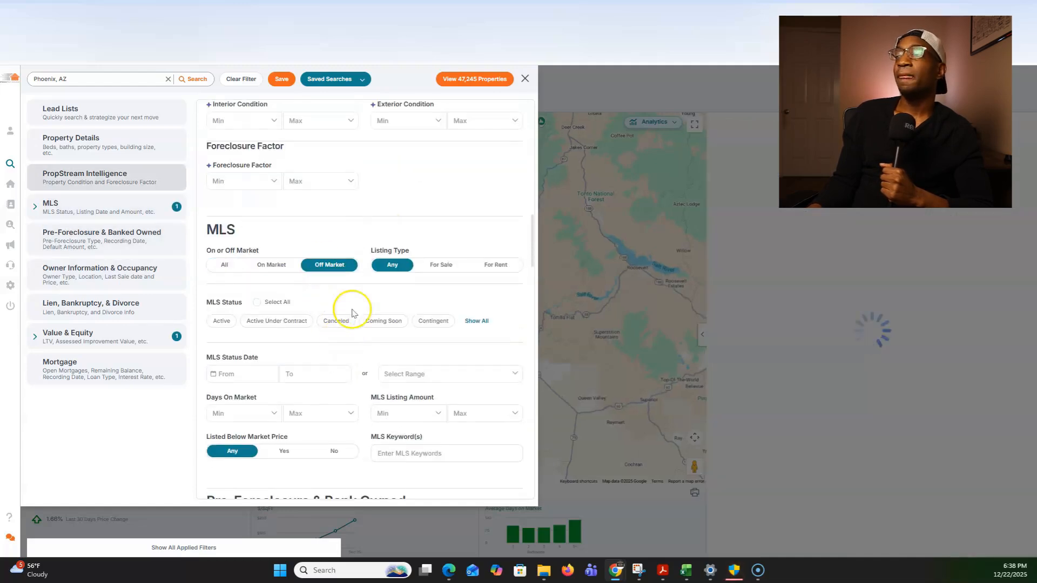
# Set the minimum Estimated Equity % to 50 in the value and equity filters.
pyautogui.scroll(-12, 352, 313)
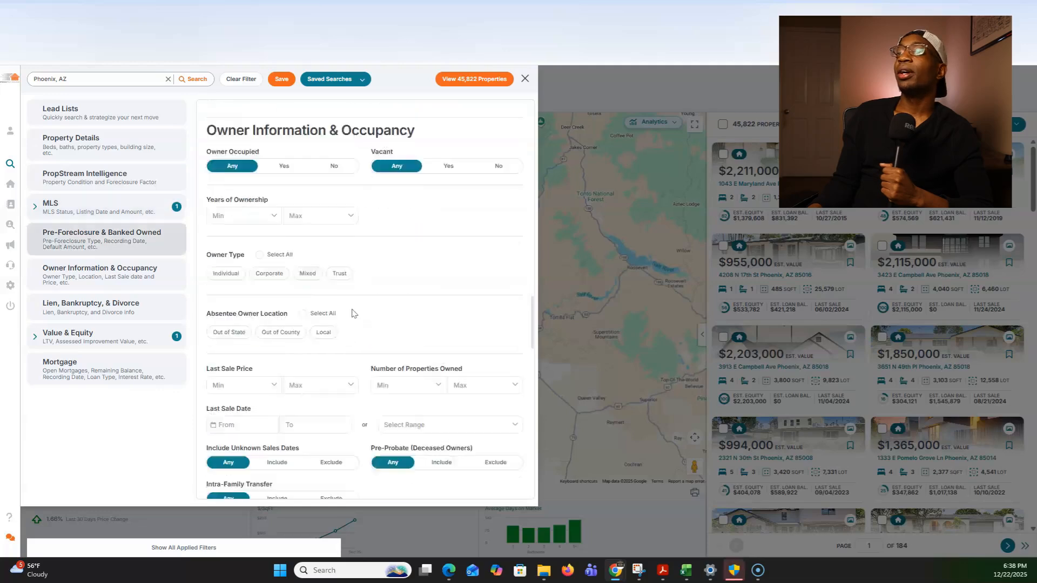
pyautogui.scroll(-10, 351, 312)
pyautogui.click(410, 278)
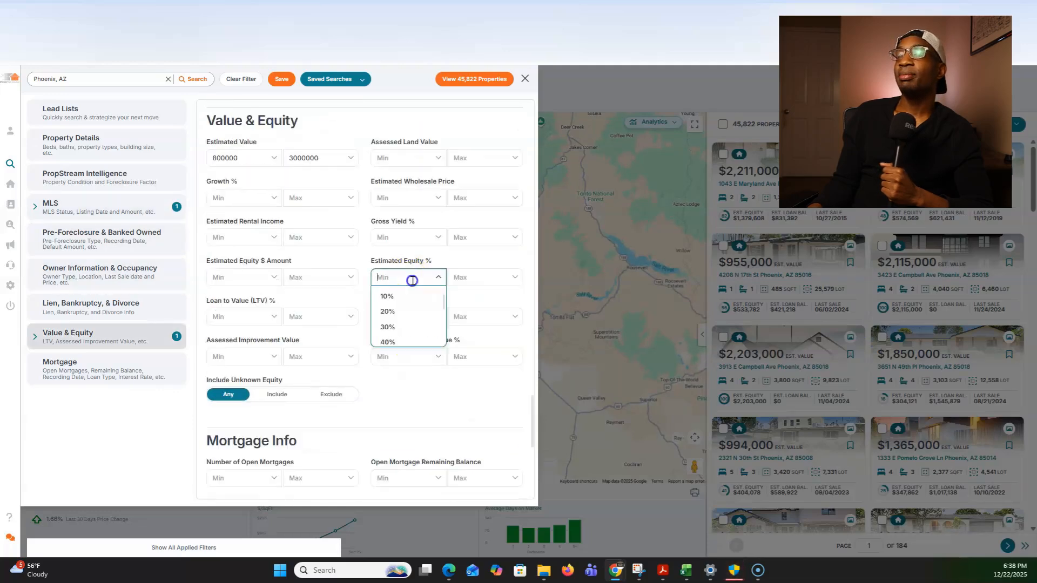
pyautogui.scroll(-1, 413, 313)
pyautogui.click(413, 313)
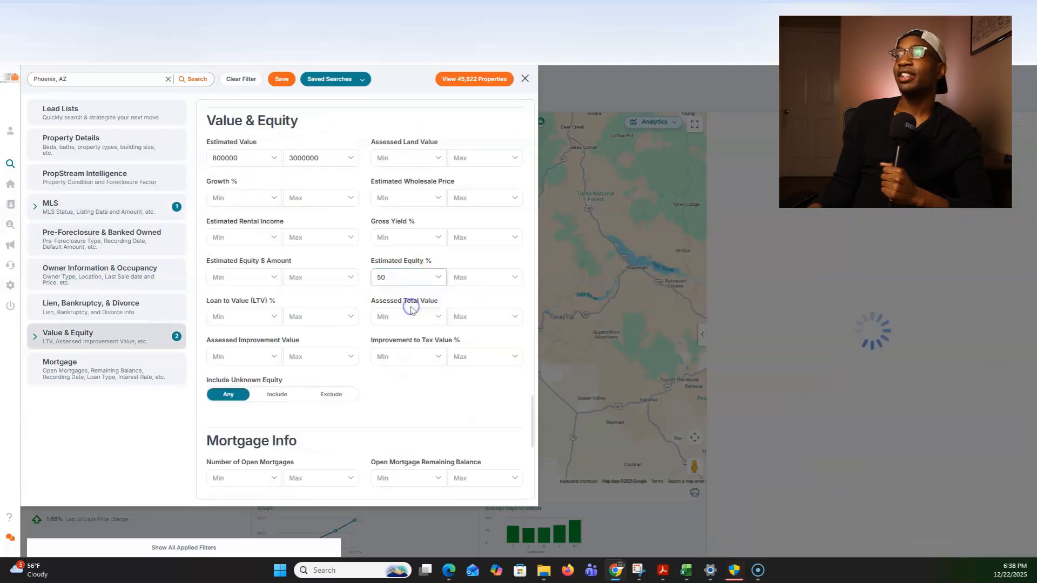
# Set Owner Occupied to No in the owner information and occupancy filters.
pyautogui.scroll(12, 340, 344)
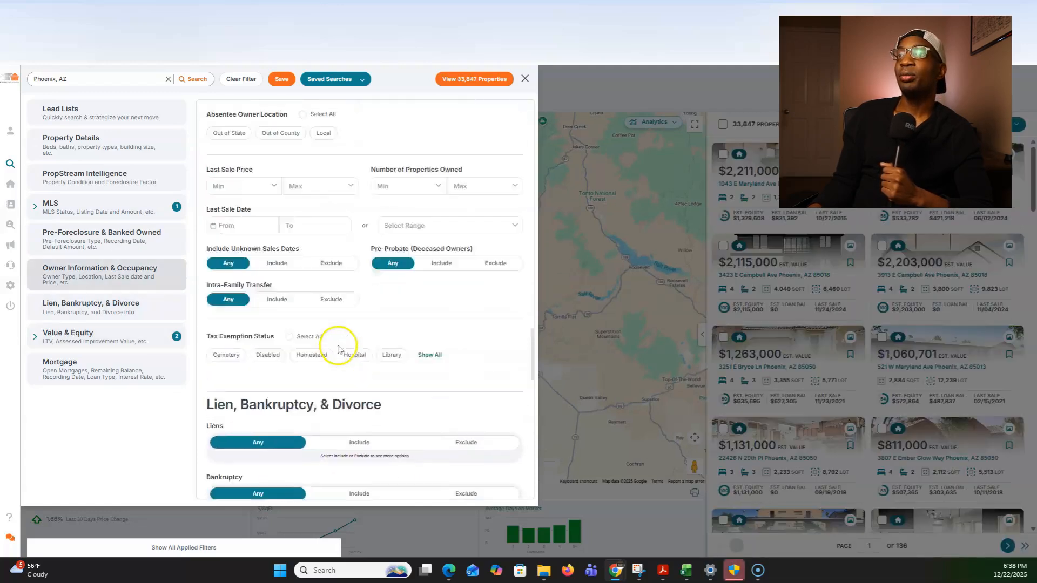
pyautogui.scroll(1, 338, 345)
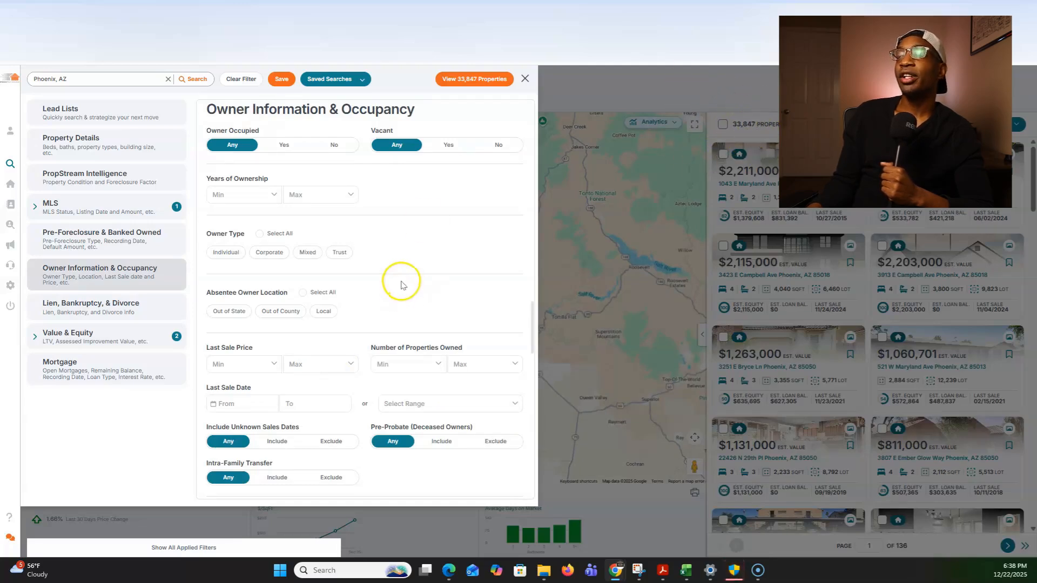
pyautogui.scroll(2, 402, 289)
pyautogui.scroll(-3, 409, 326)
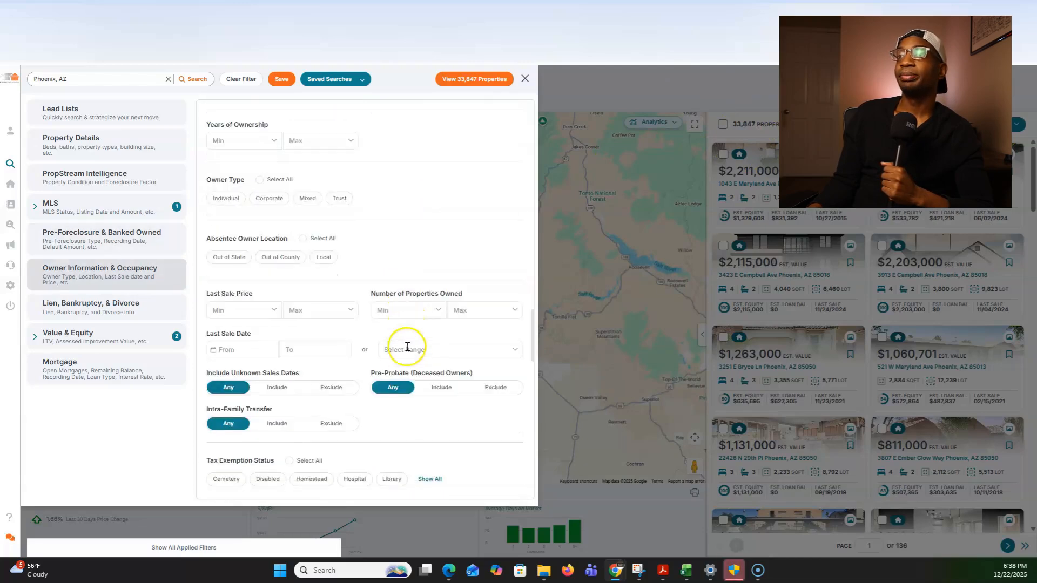
pyautogui.scroll(2, 390, 412)
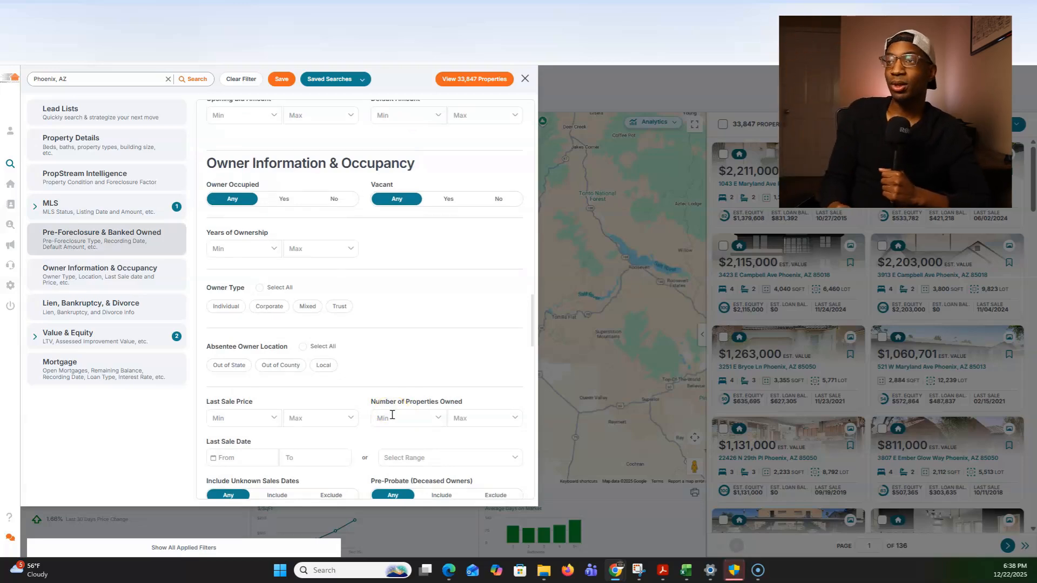
pyautogui.scroll(2, 412, 257)
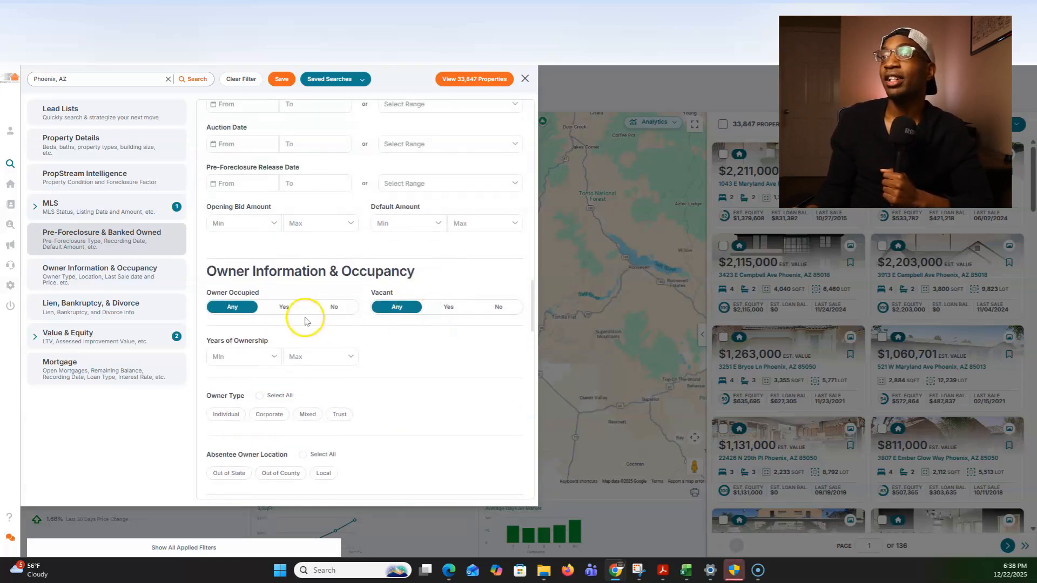
pyautogui.click(337, 307)
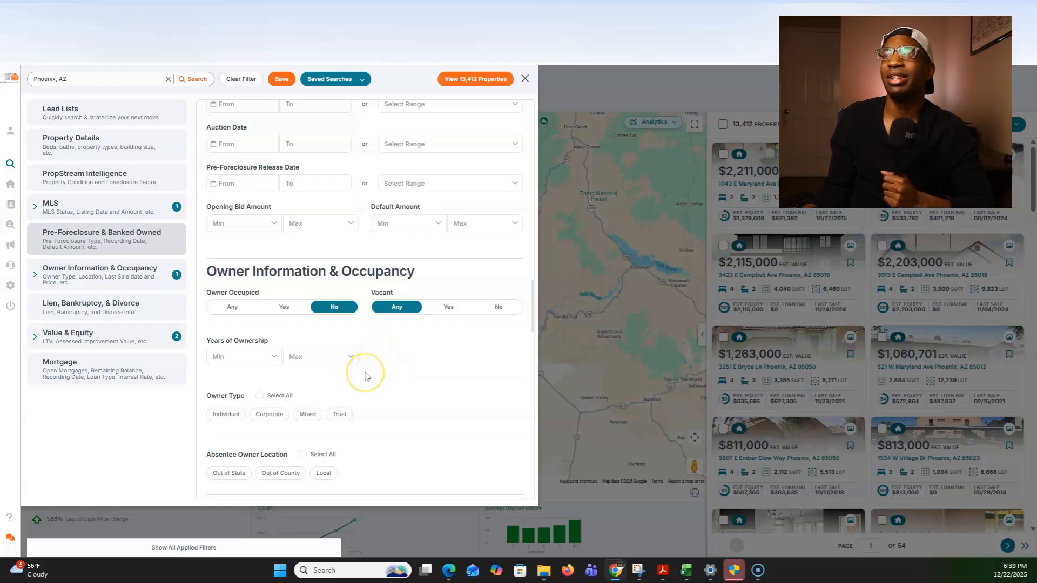
# Set the minimum Years of Ownership to 7 in the owner information filters.
pyautogui.scroll(3, 365, 376)
pyautogui.scroll(10, 365, 377)
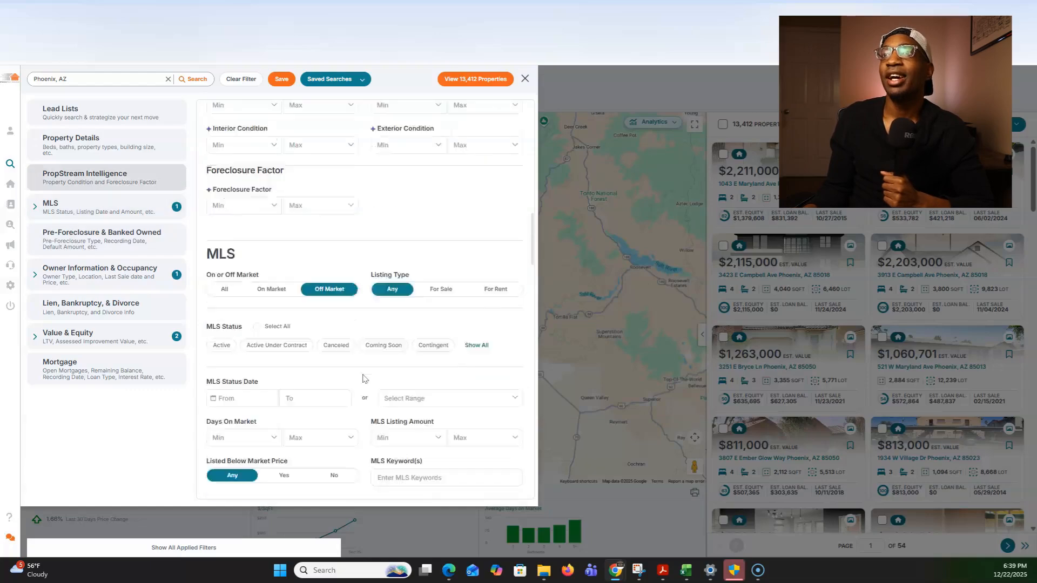
pyautogui.scroll(-5, 359, 381)
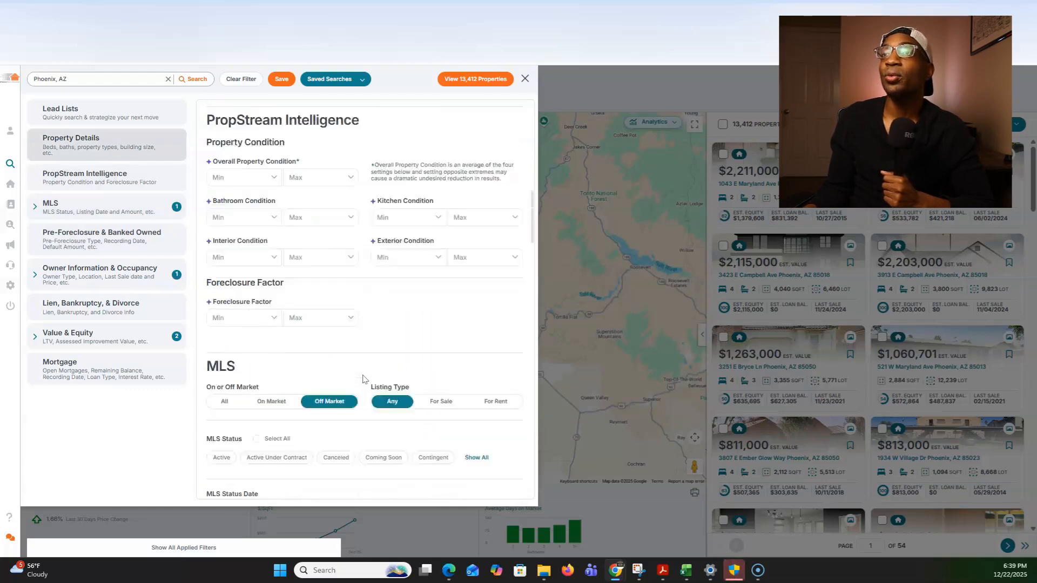
pyautogui.scroll(-10, 283, 381)
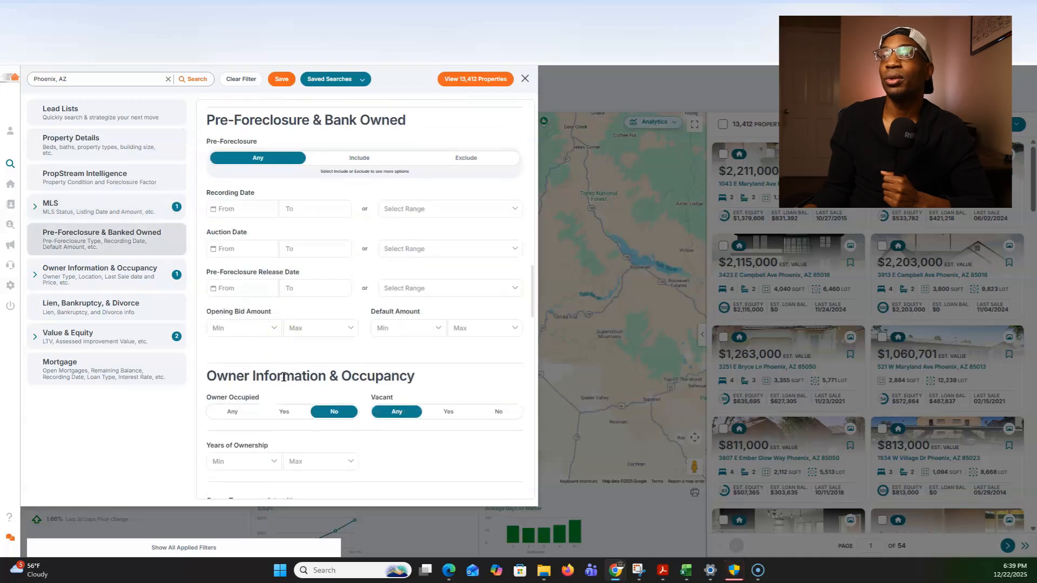
pyautogui.click(265, 194)
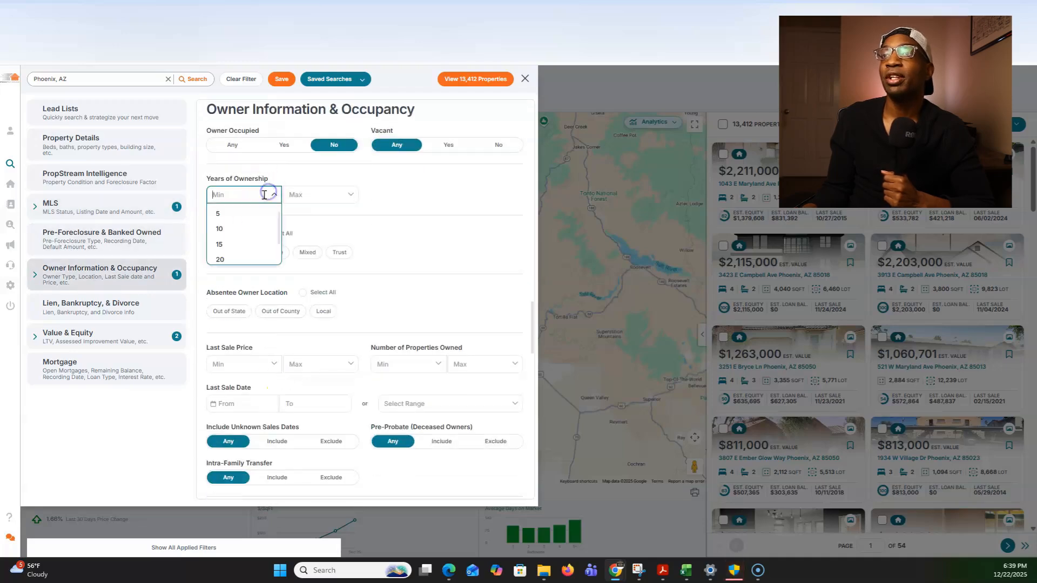
pyautogui.write('7')
pyautogui.click(413, 211)
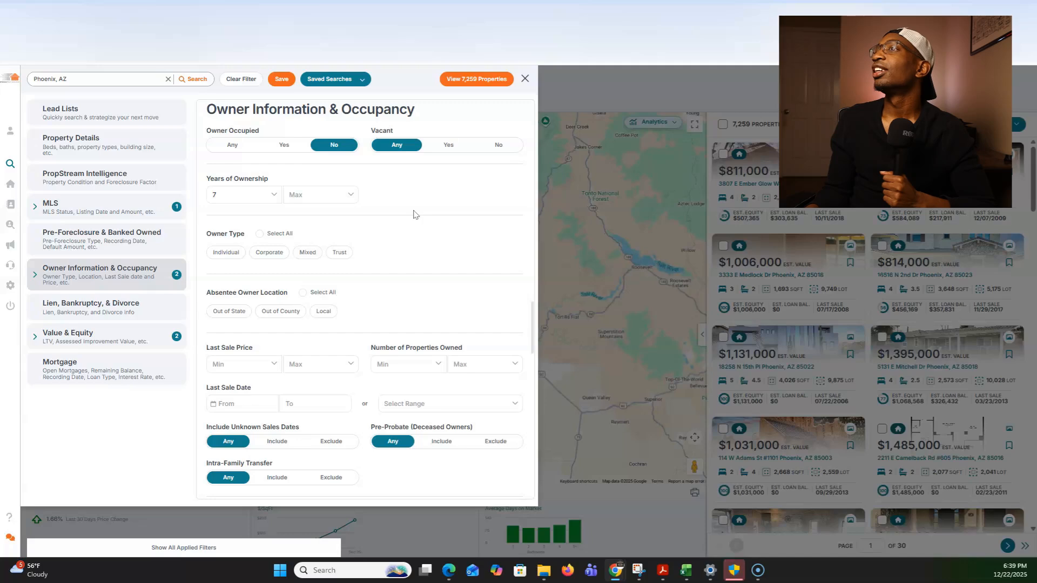
# Set the Owner Type to Individual in the owner information and occupancy filters.
pyautogui.scroll(-15, 413, 214)
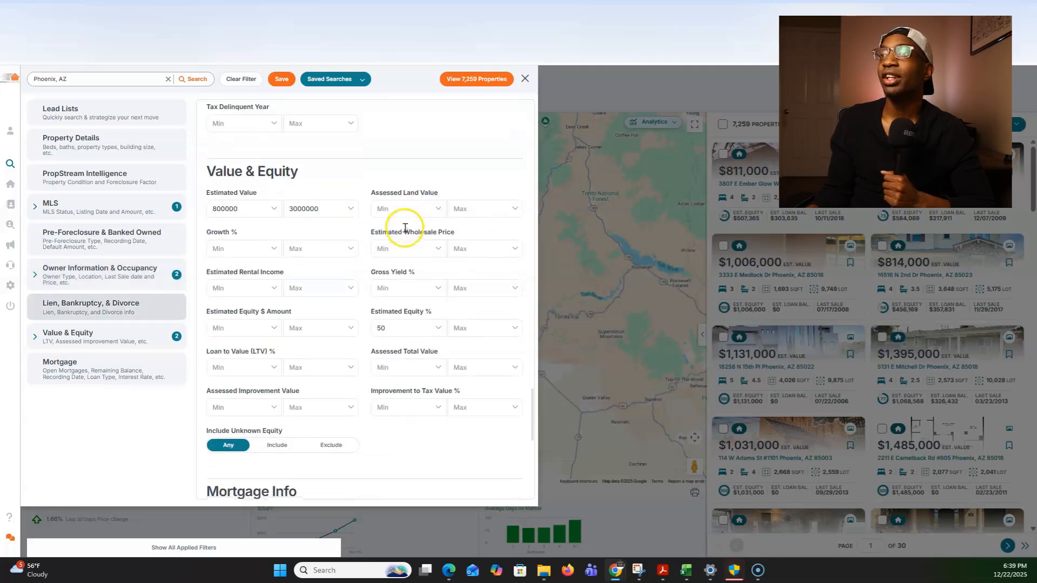
pyautogui.scroll(12, 406, 231)
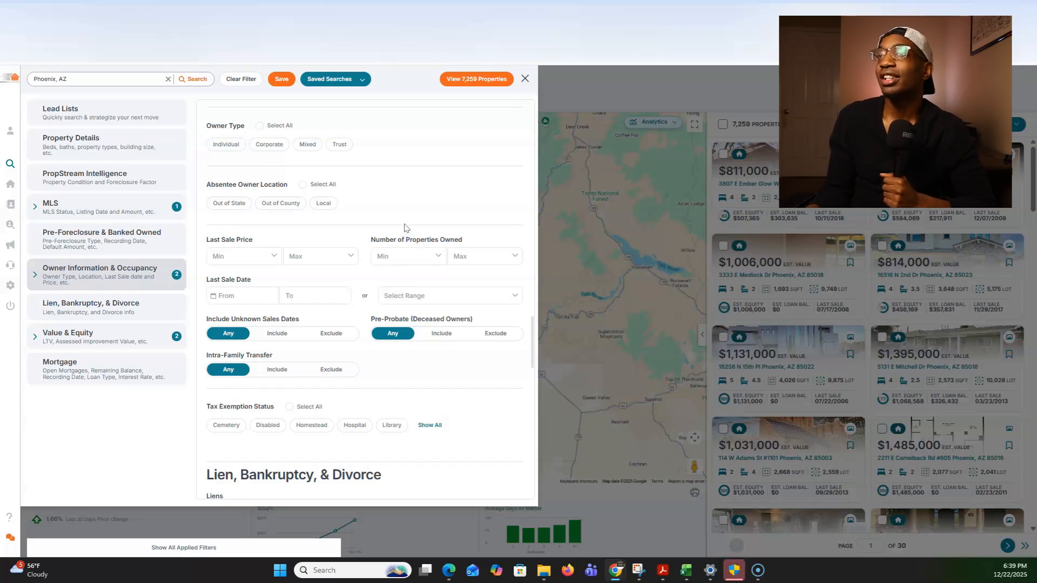
pyautogui.scroll(2, 323, 251)
pyautogui.scroll(-4, 323, 251)
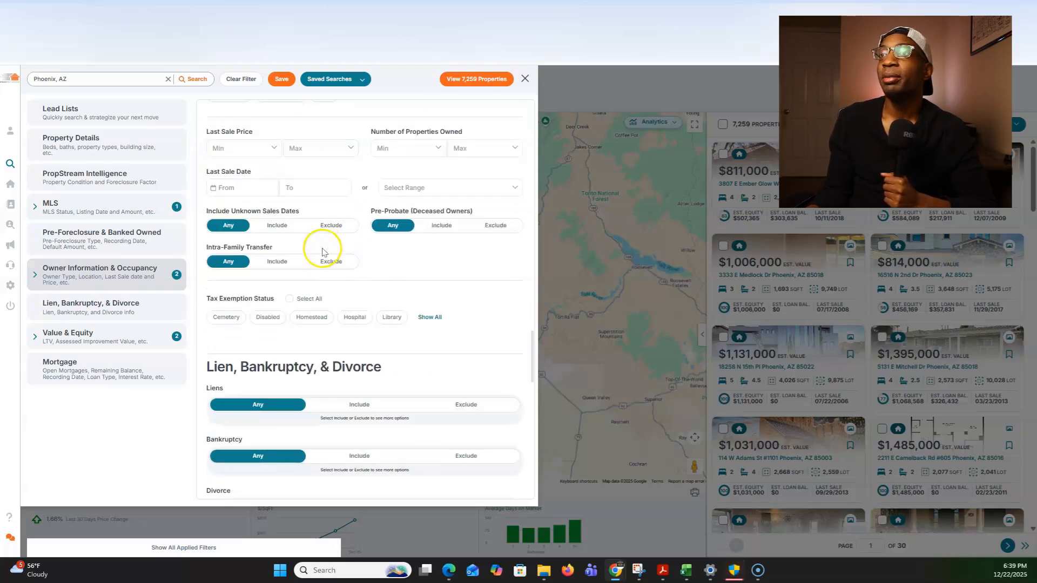
pyautogui.scroll(-5, 324, 270)
pyautogui.scroll(6, 324, 292)
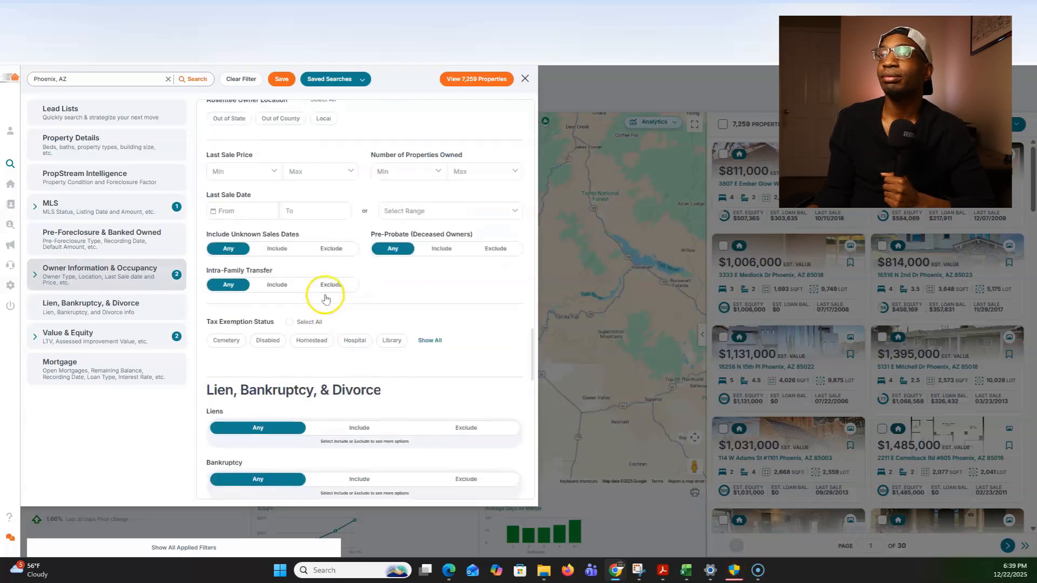
pyautogui.scroll(3, 325, 302)
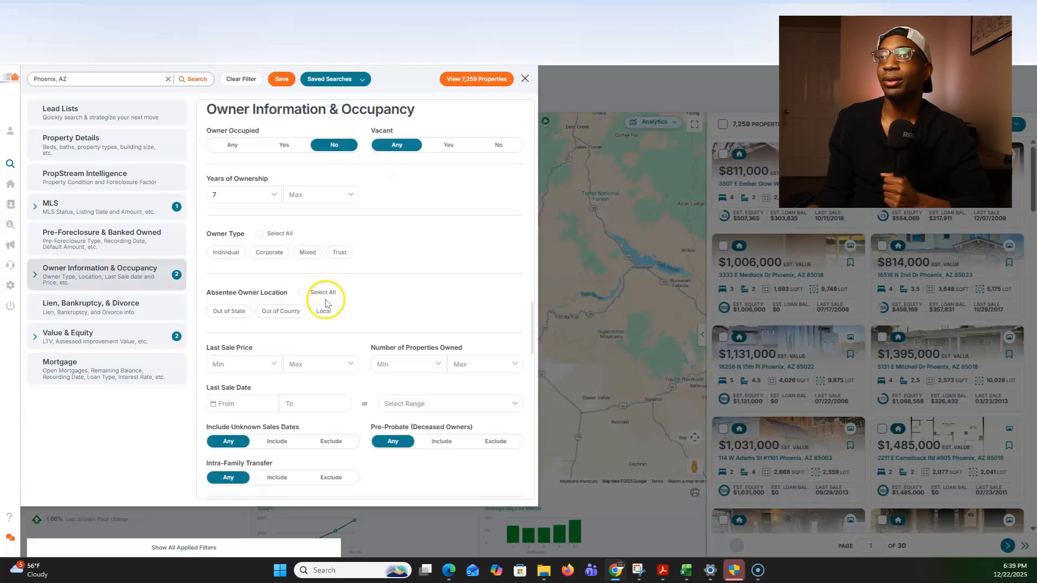
pyautogui.click(226, 251)
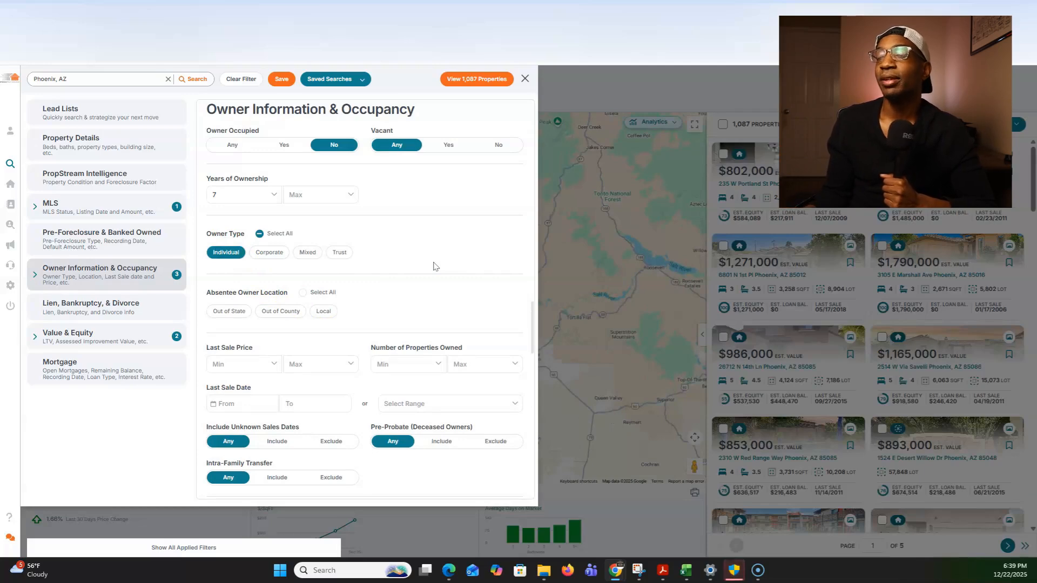
# Restrict the property classification to Residential with the Single Family property type in the property details filters.
pyautogui.scroll(-10, 436, 266)
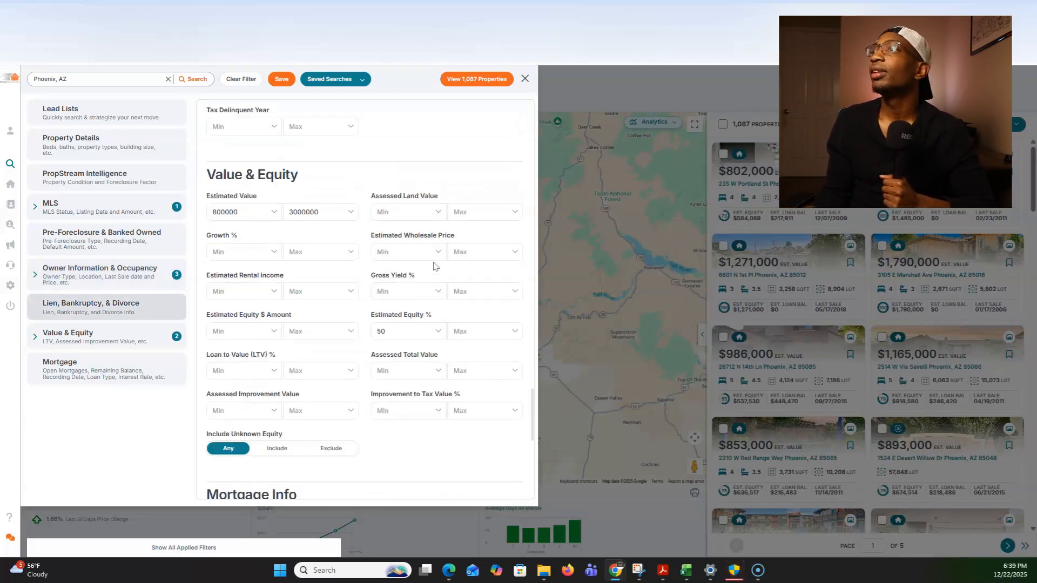
pyautogui.scroll(7, 434, 266)
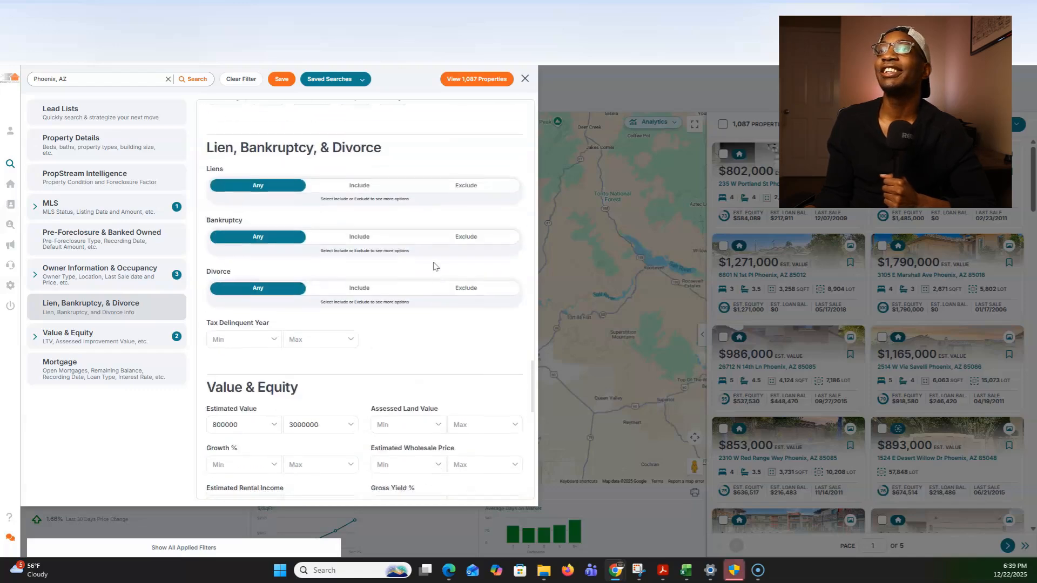
pyautogui.scroll(2, 434, 266)
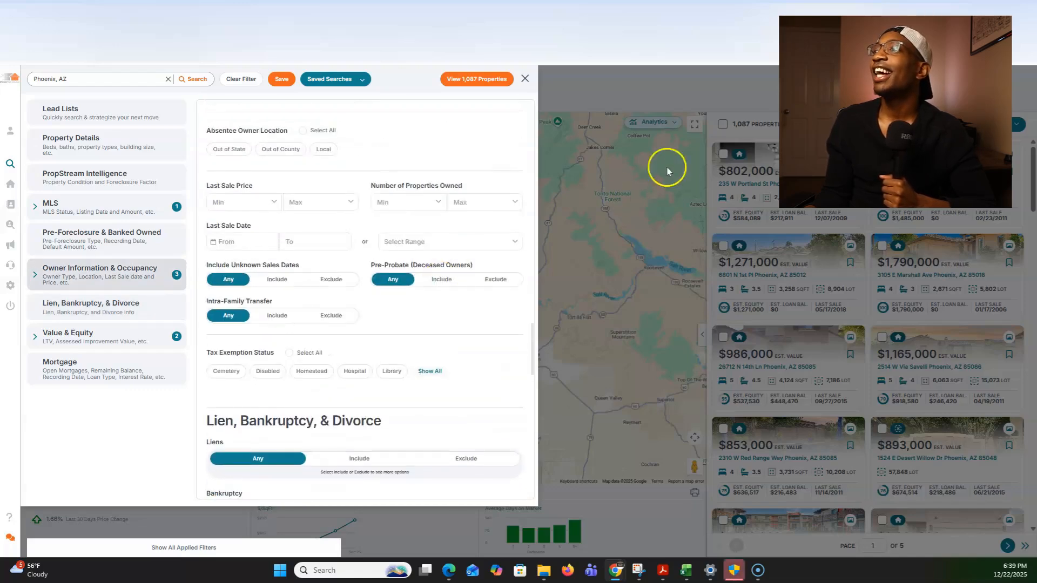
pyautogui.scroll(3, 371, 330)
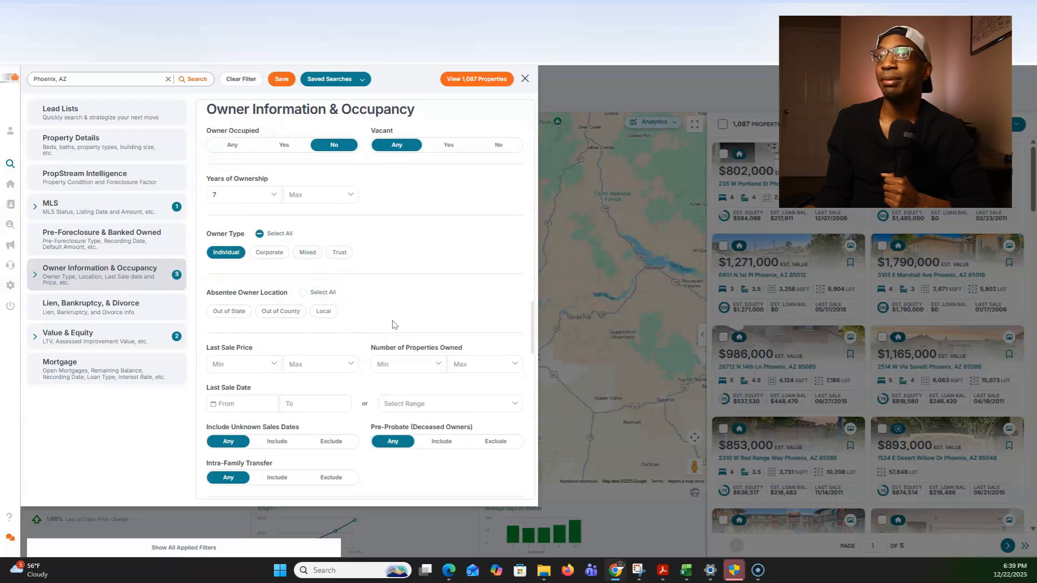
pyautogui.click(139, 143)
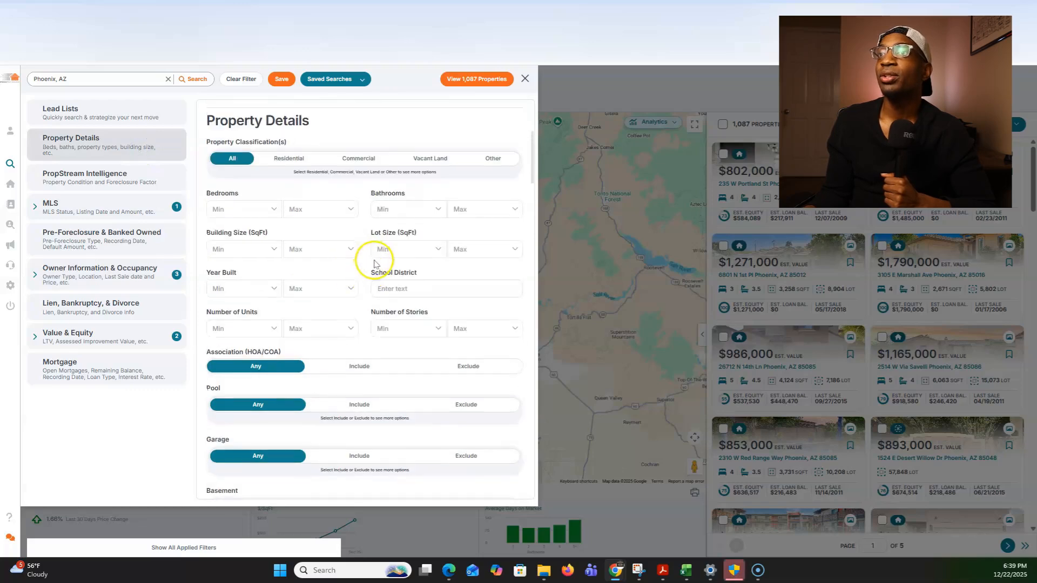
pyautogui.click(289, 160)
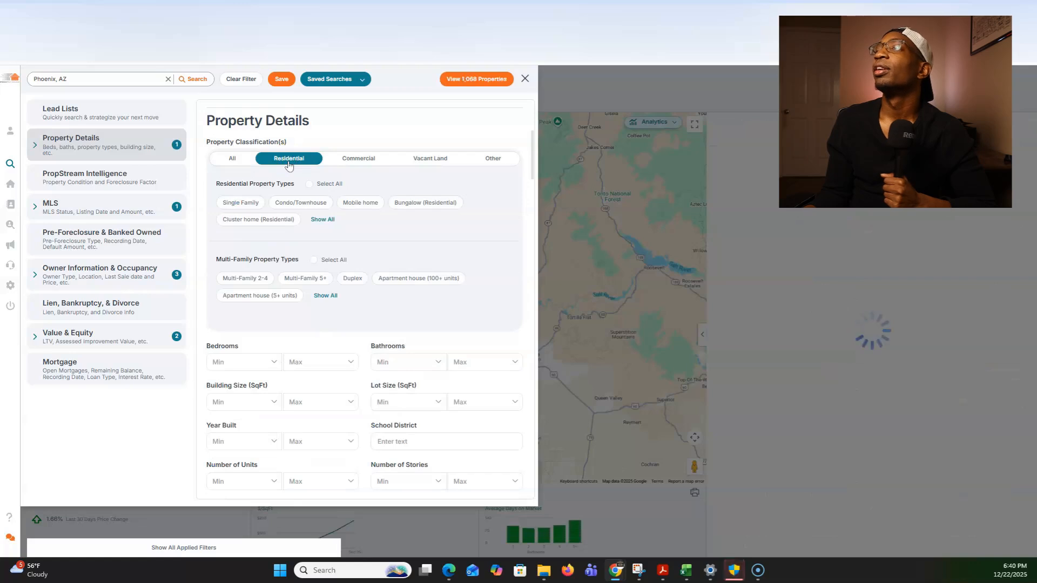
pyautogui.scroll(-3, 324, 211)
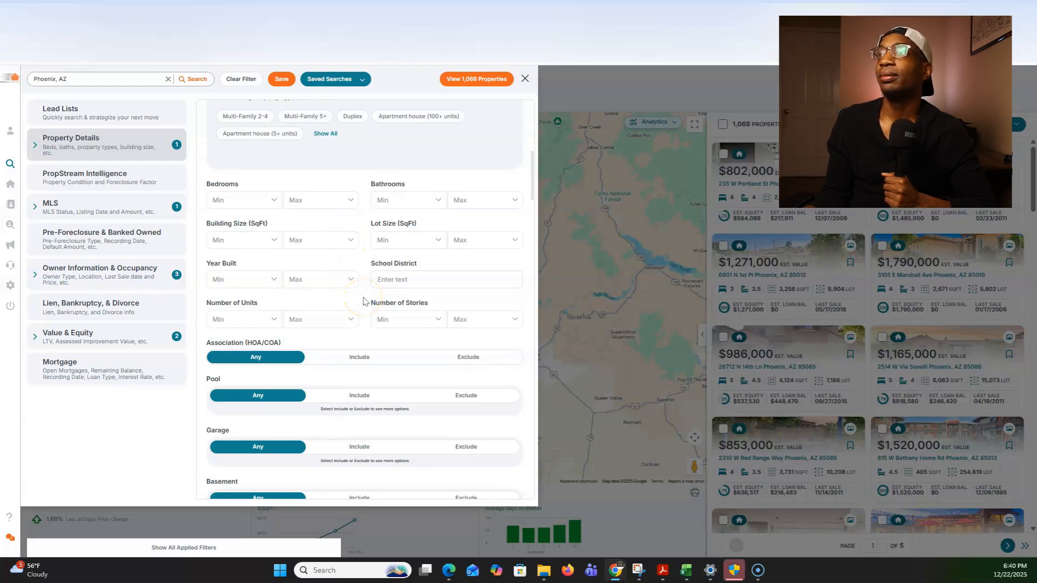
pyautogui.scroll(2, 364, 301)
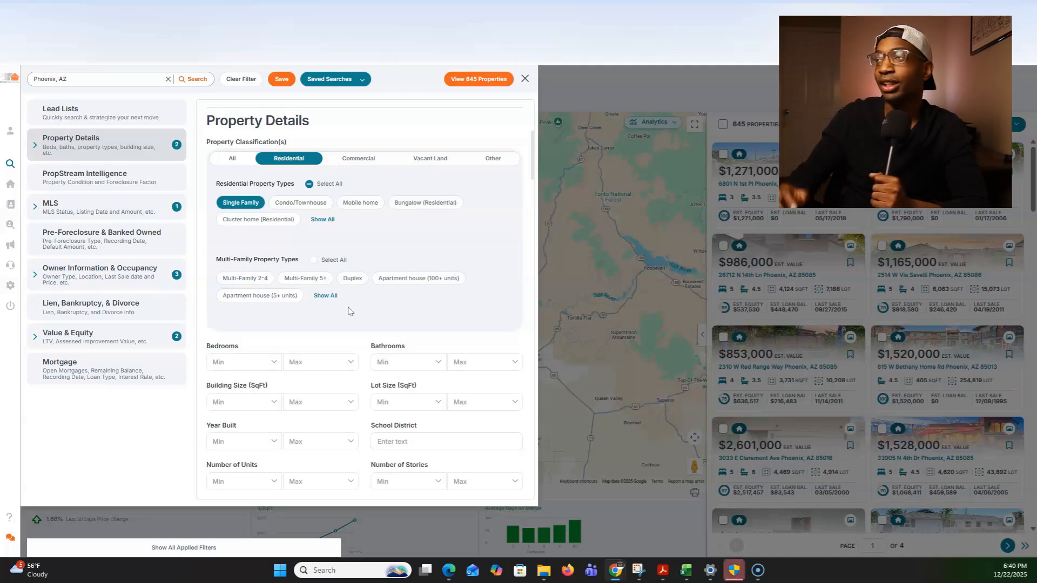
# Close the filters and review the matching properties' values, equity, loan balances and last sale dates.
pyautogui.click(778, 131)
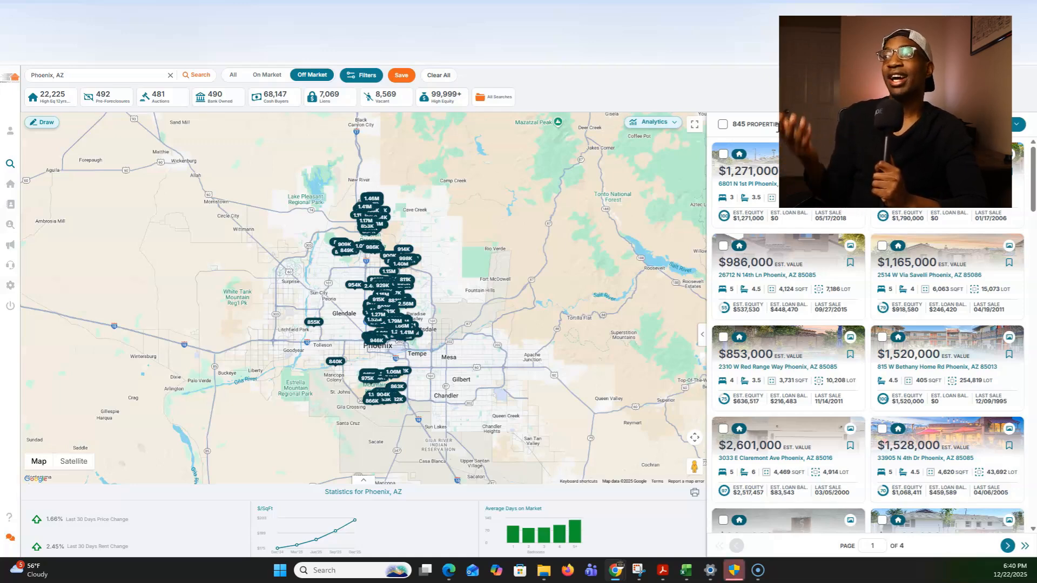
pyautogui.scroll(-5, 980, 385)
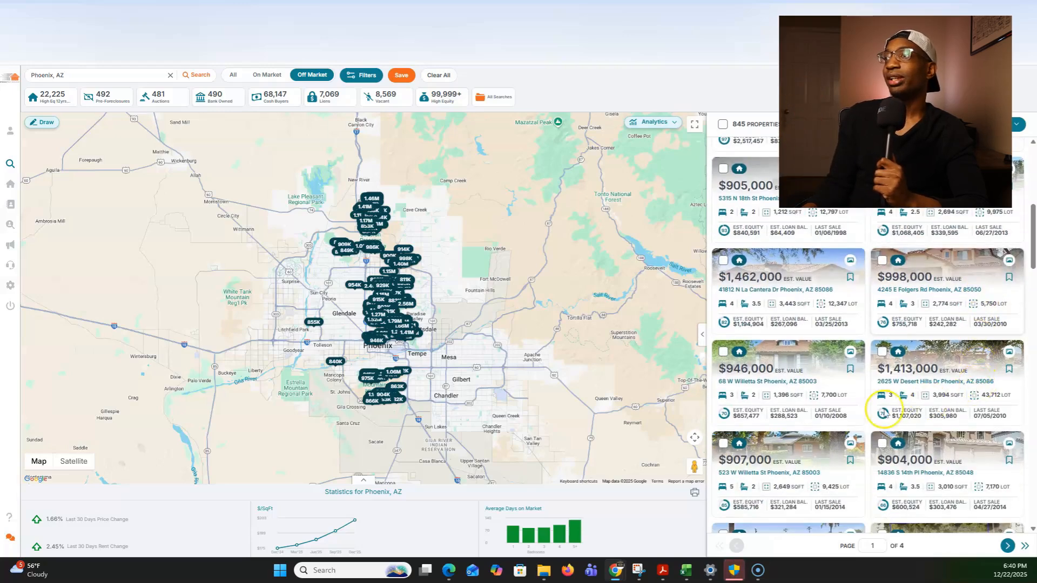
pyautogui.scroll(-4, 883, 414)
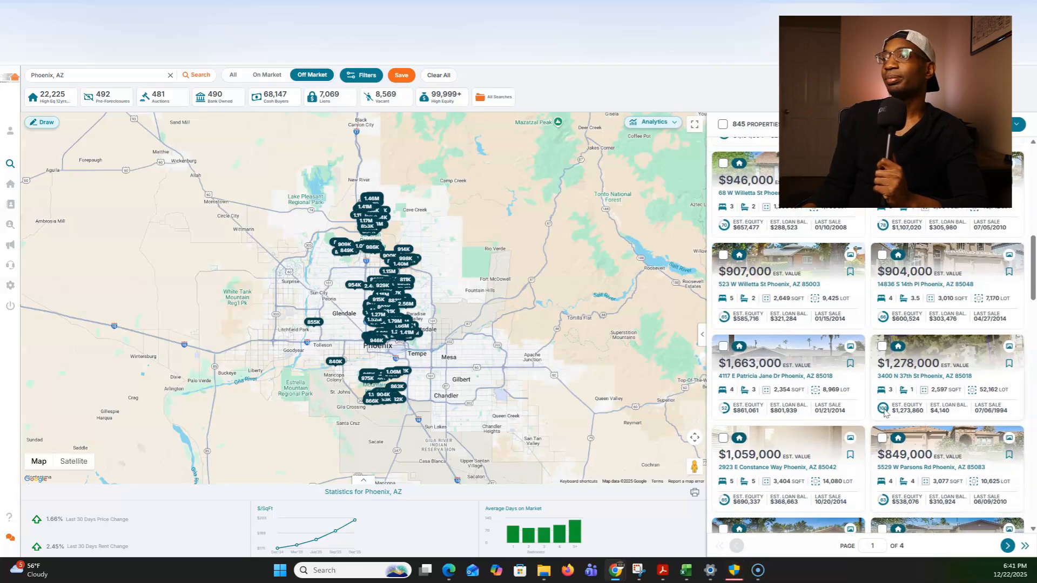
pyautogui.scroll(-5, 884, 414)
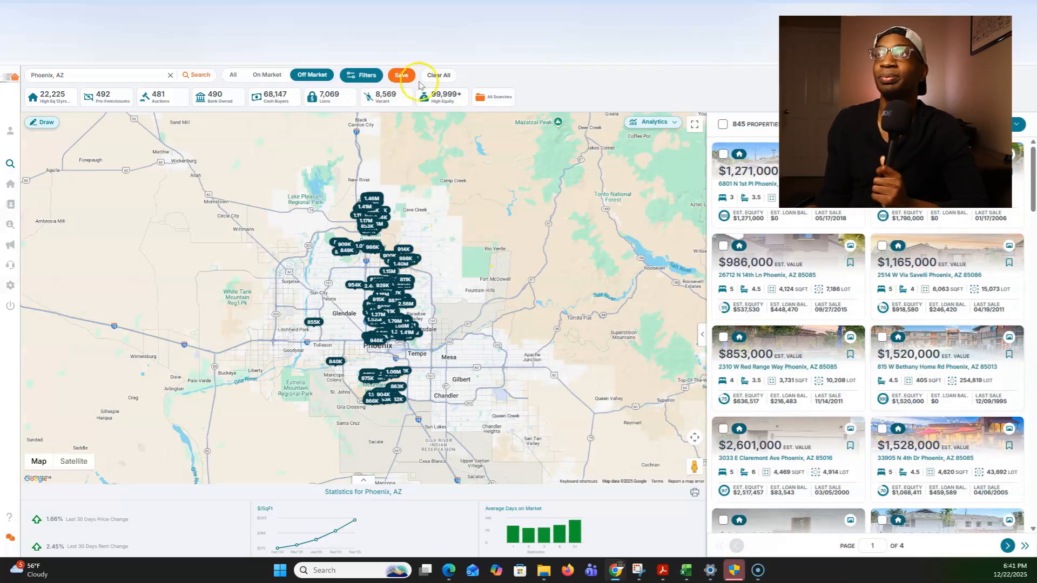
# Clear all previous filters and restrict the Phoenix search to On Market properties in the MLS filters.
pyautogui.click(367, 75)
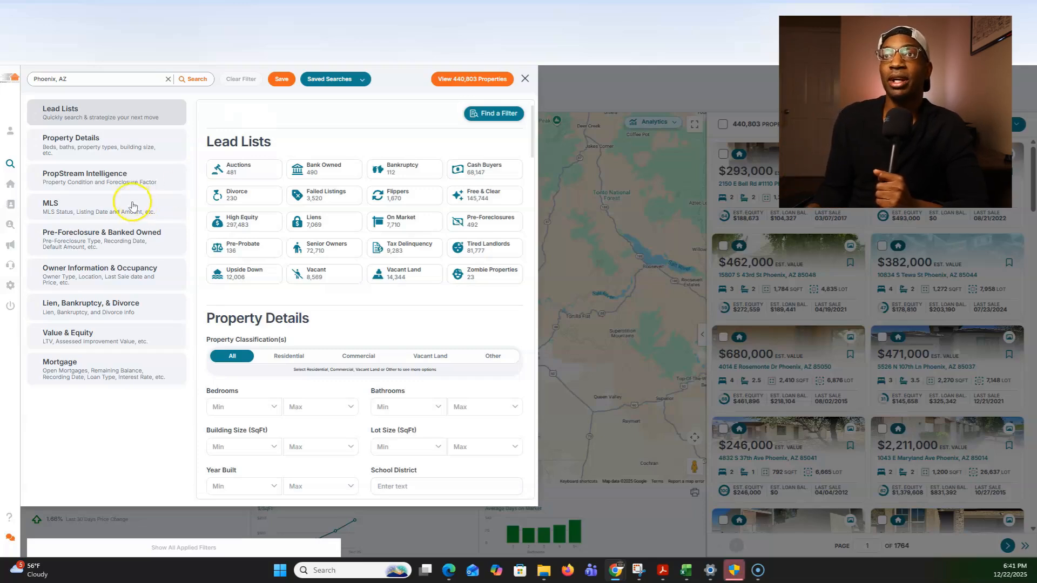
pyautogui.click(89, 218)
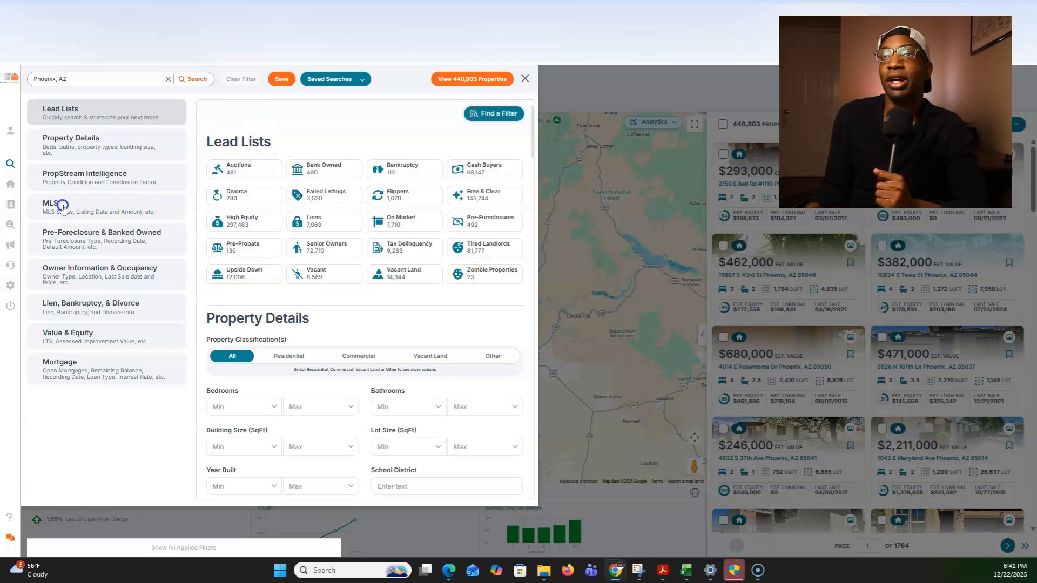
pyautogui.click(275, 156)
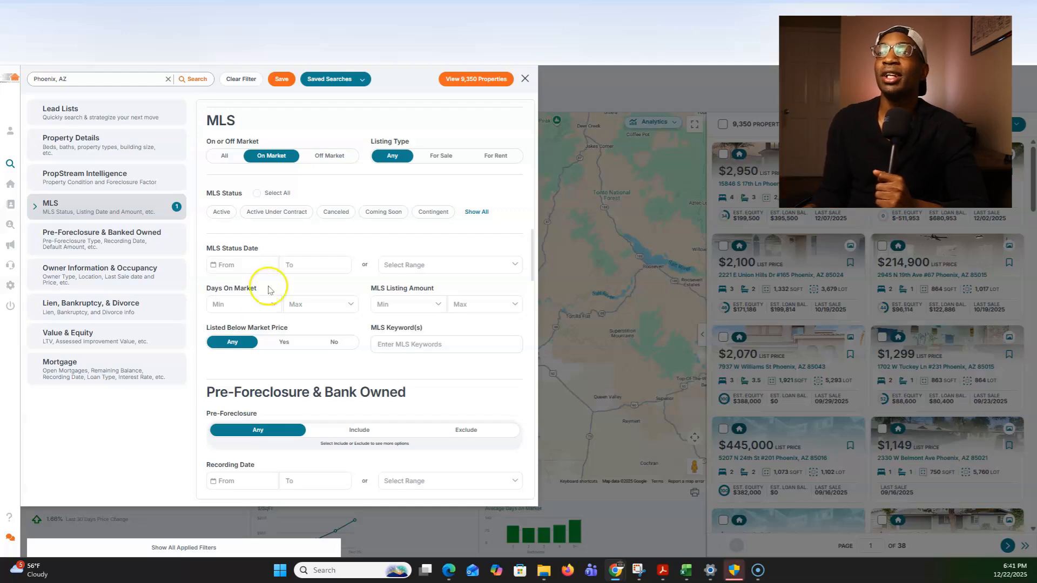
# Set the minimum Days On Market to 60 in the MLS filters.
pyautogui.click(273, 306)
pyautogui.scroll(-1, 259, 332)
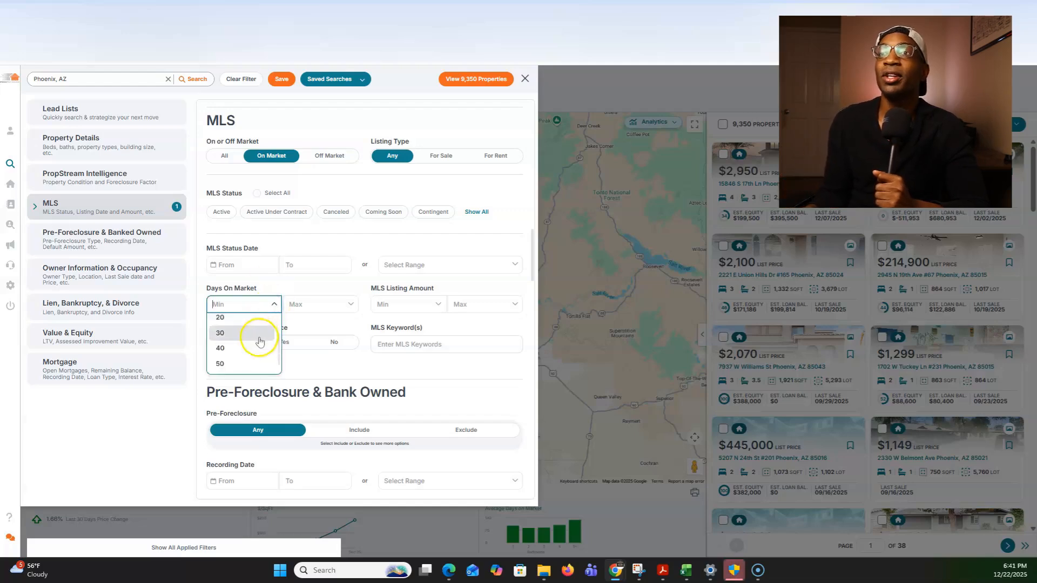
pyautogui.click(240, 365)
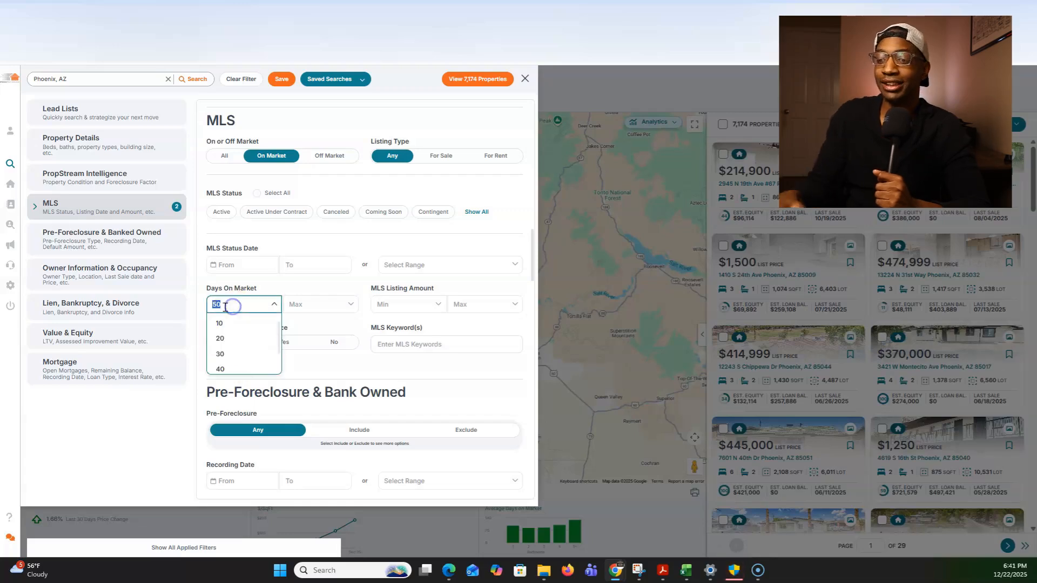
pyautogui.write('60')
pyautogui.doubleClick(200, 417)
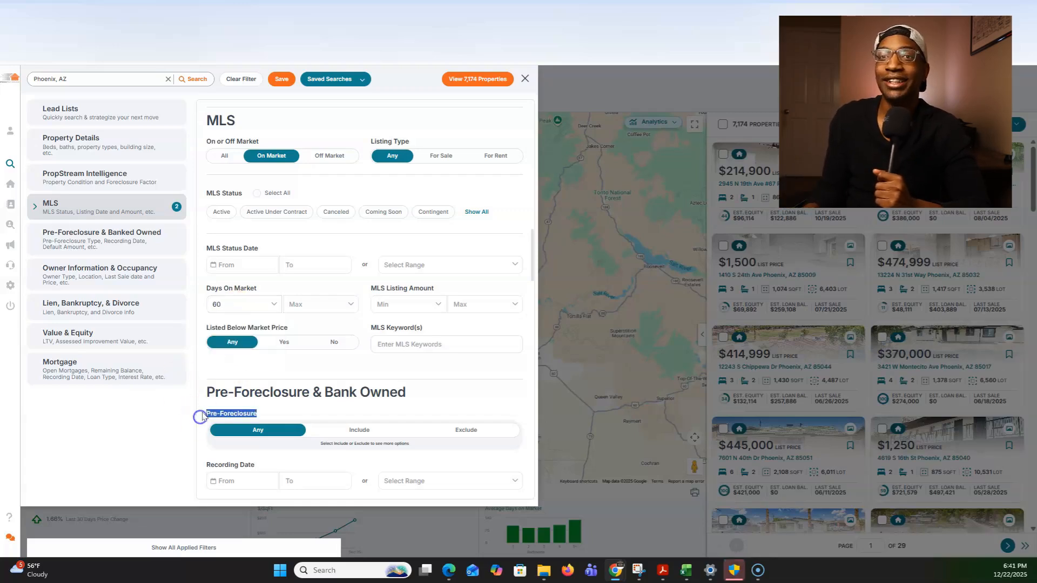